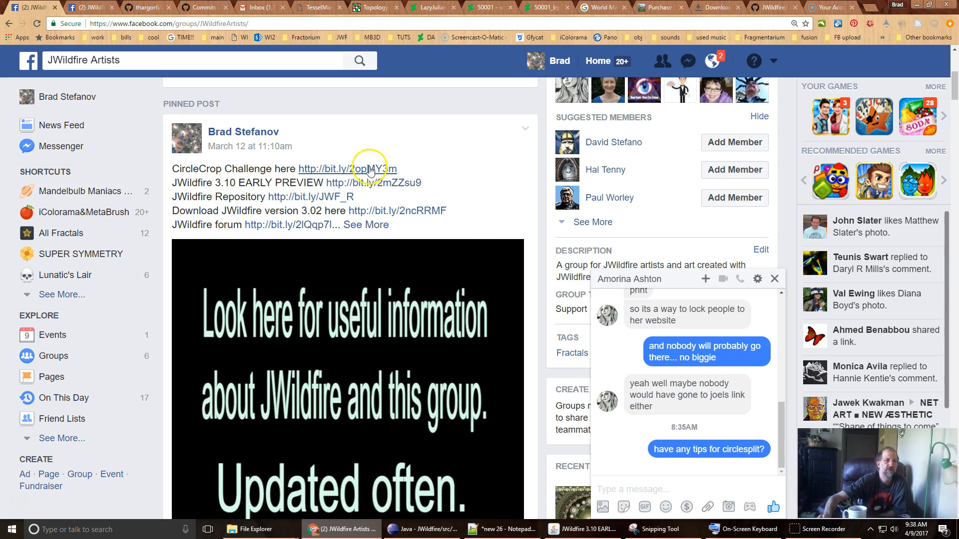
Look over the JWildfire Artists group page and switch to the JWildfire 3.10 editor
scroll(456, 180, "up", 5)
scroll(456, 180, "down", 2)
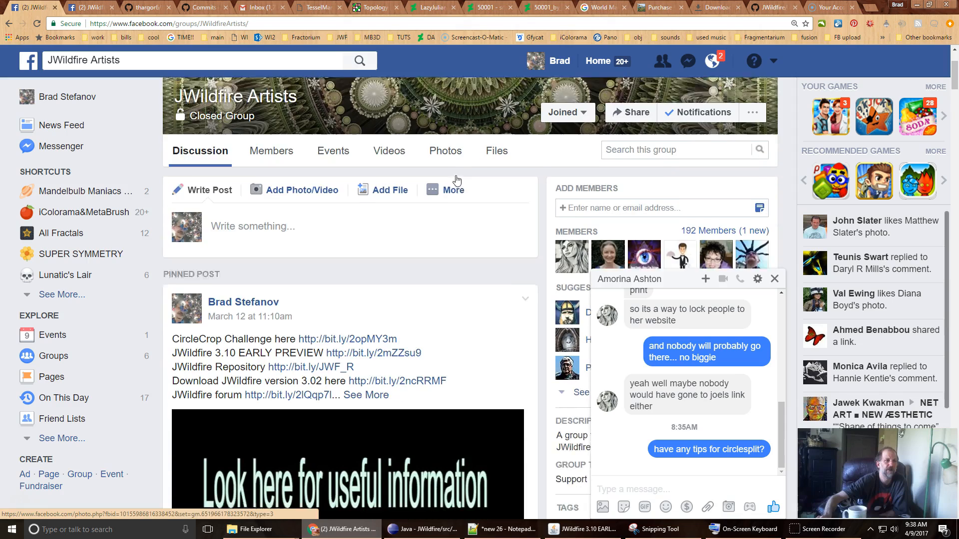
left_click(452, 170)
left_click(472, 320)
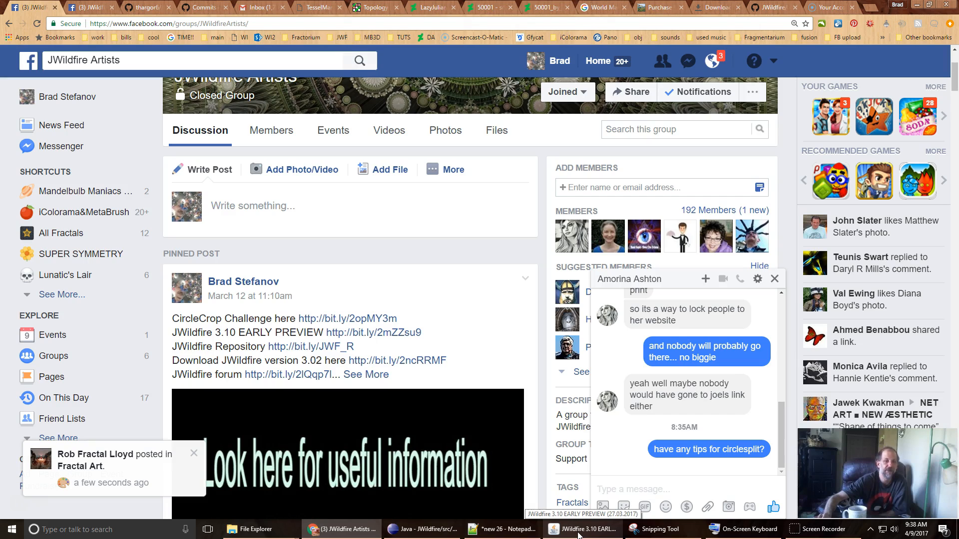
left_click(579, 530)
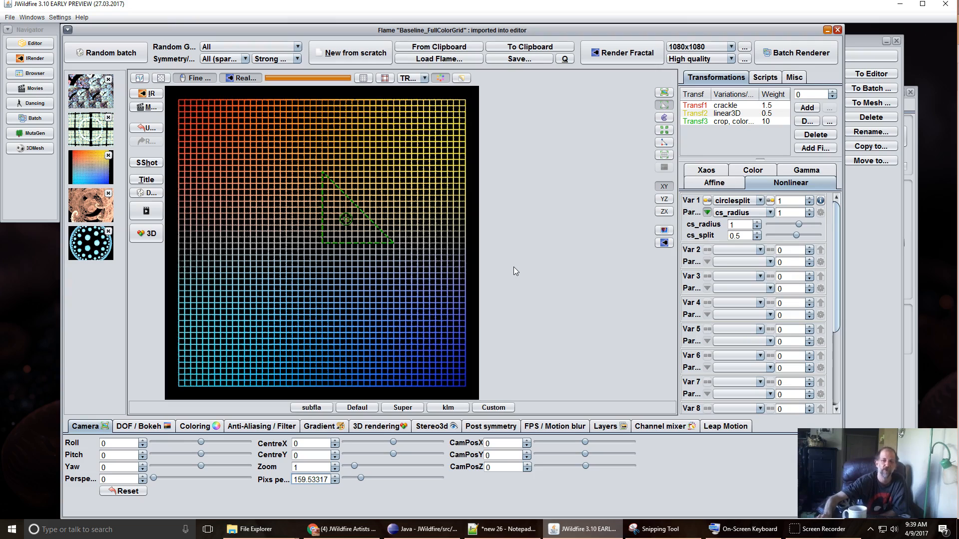
left_click(511, 113)
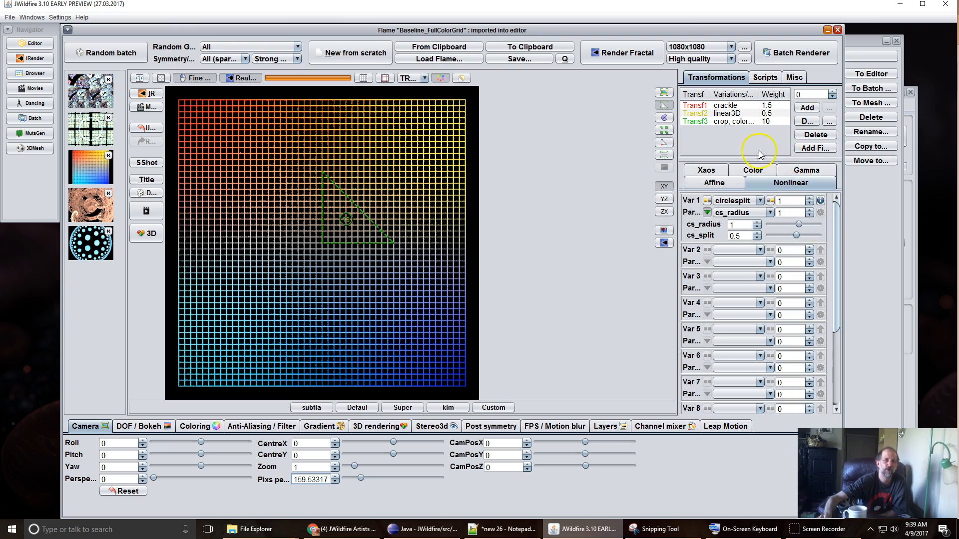
Add a final transform to the color grid flame and set its first variation to circlesplit
left_click(815, 149)
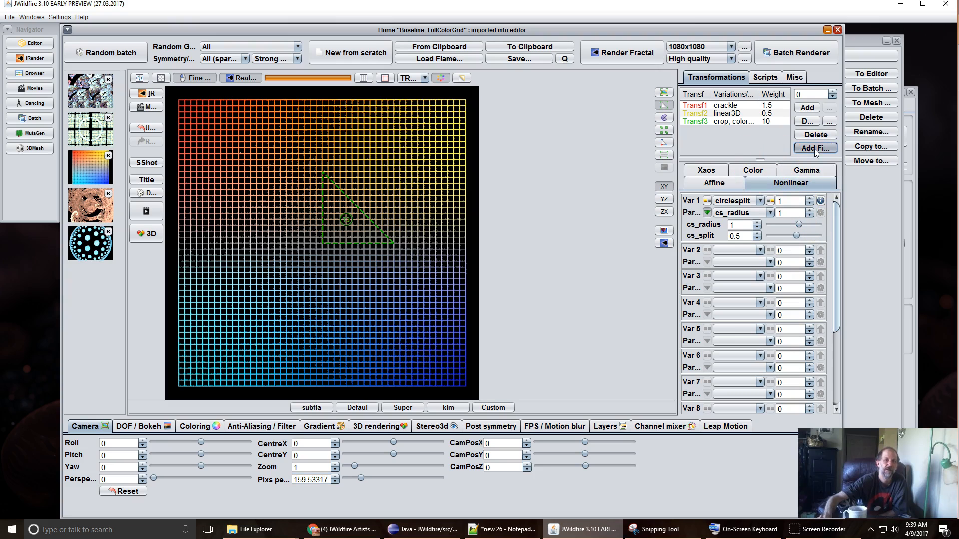
left_click(744, 200)
scroll(745, 267, "up", 20)
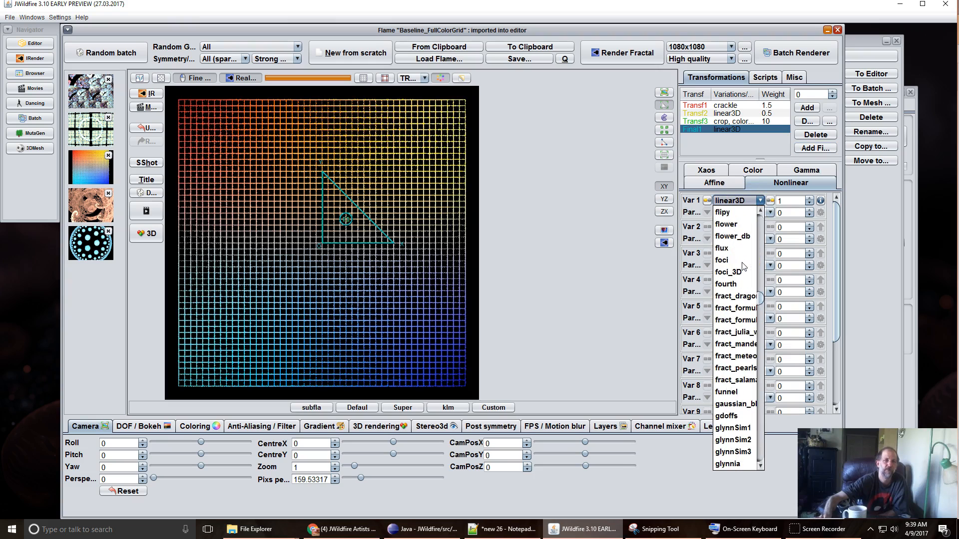
scroll(744, 266, "up", 13)
scroll(744, 266, "up", 6)
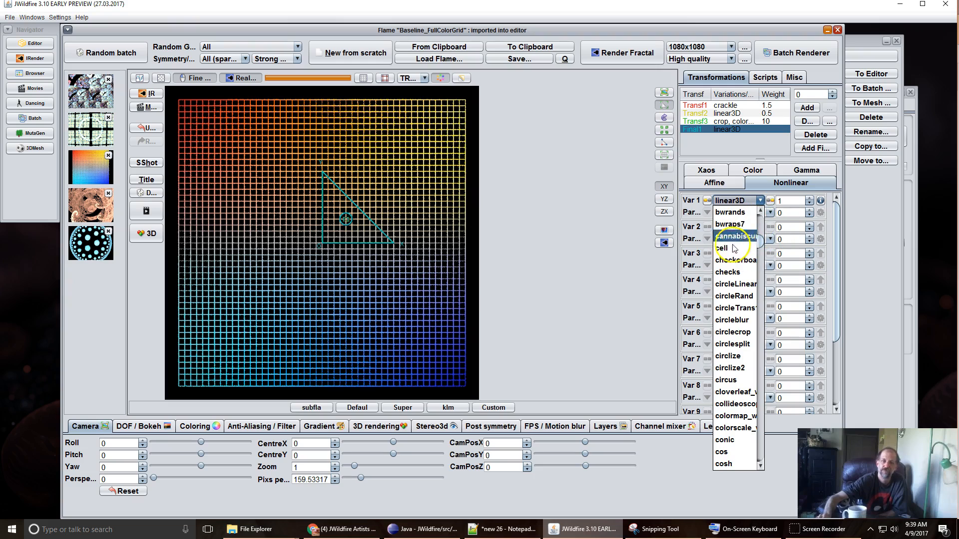
left_click(727, 345)
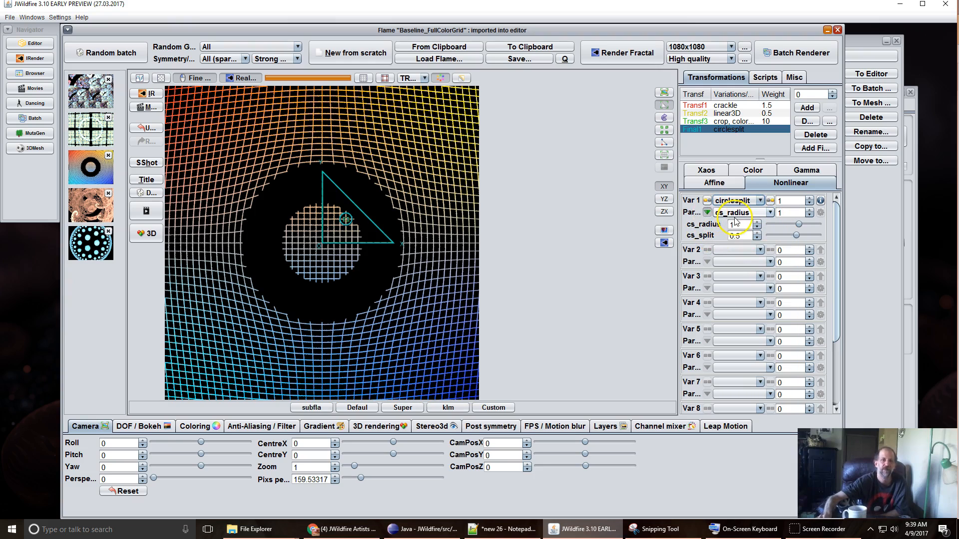
Increase the circlesplit cs_radius of the final transform to 1.226
left_click_drag(743, 226, 946, 185)
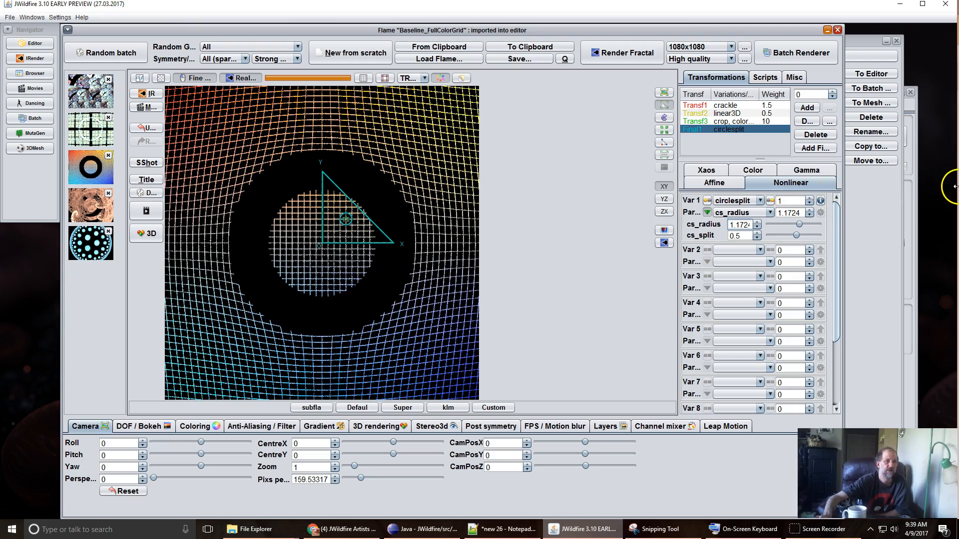
left_click_drag(763, 226, 809, 231)
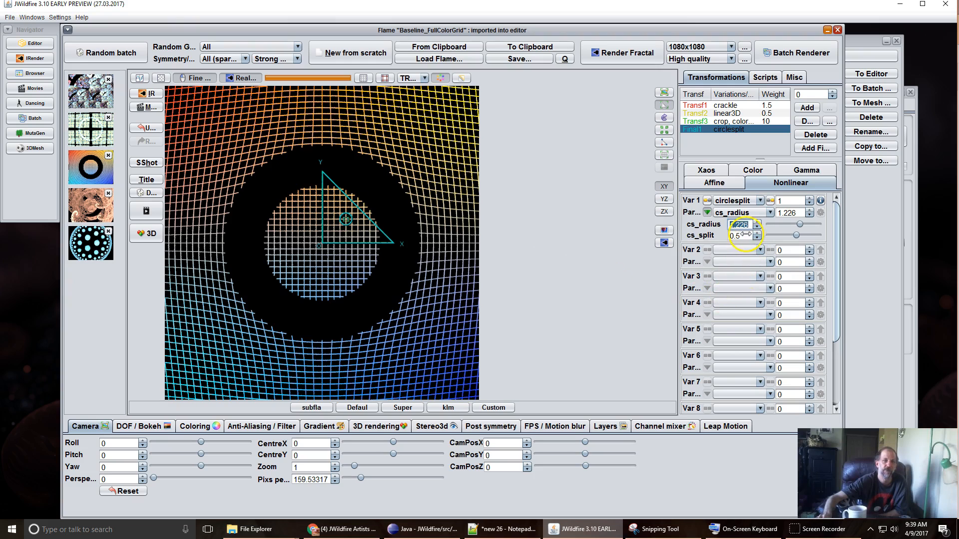
Try lower and negative cs_split values on the final transform, including -0.267, and set cs_split to 0.938
left_click_drag(729, 238, 245, 213)
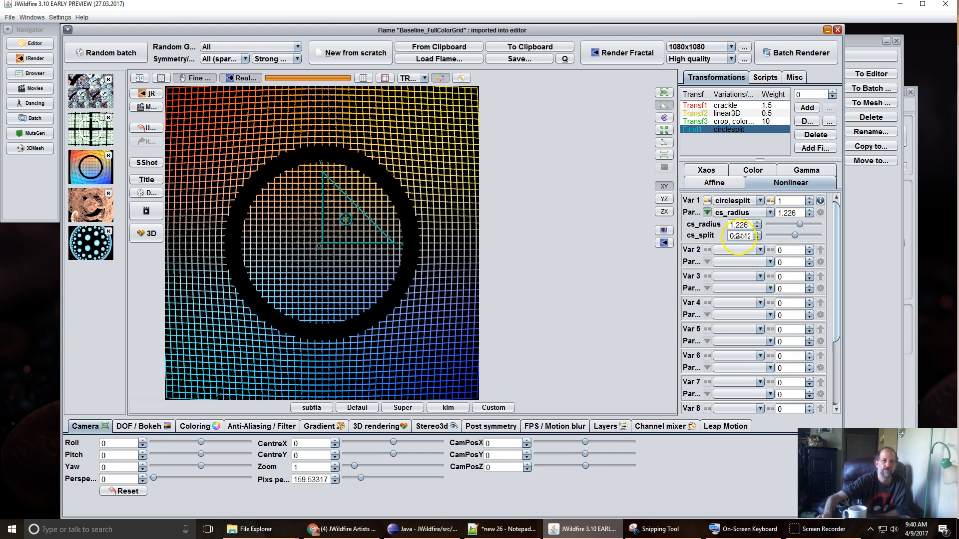
left_click_drag(733, 238, 607, 235)
left_click_drag(518, 211, 337, 139)
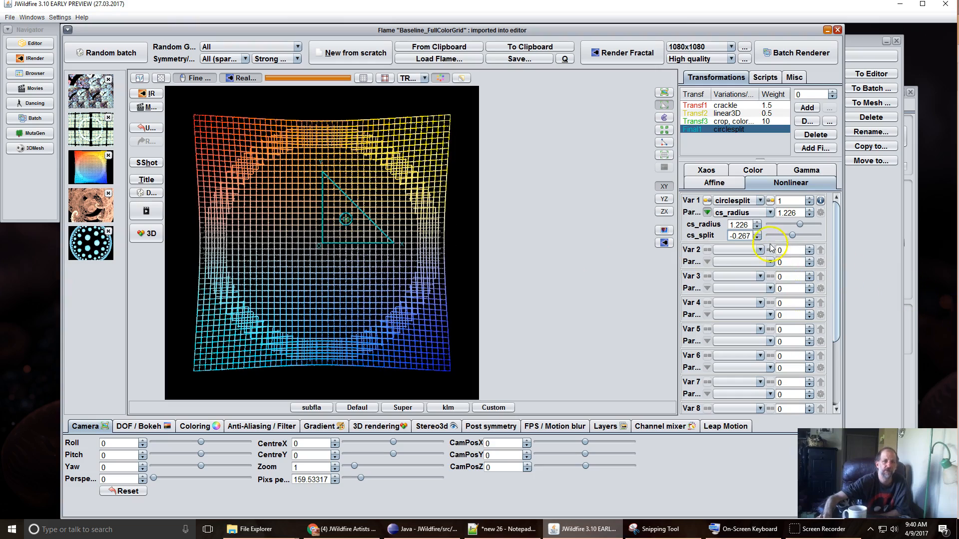
left_click_drag(836, 248, 954, 240)
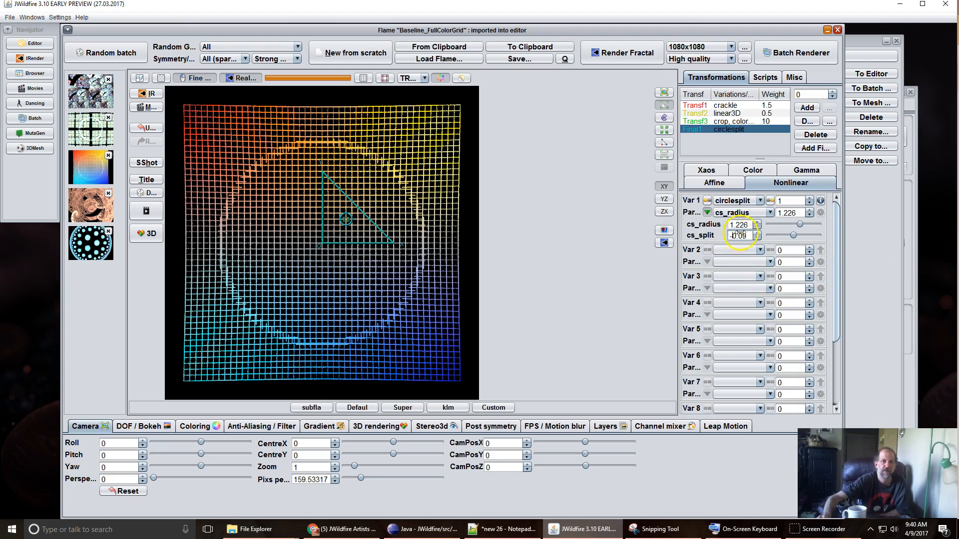
left_click_drag(739, 233, 950, 221)
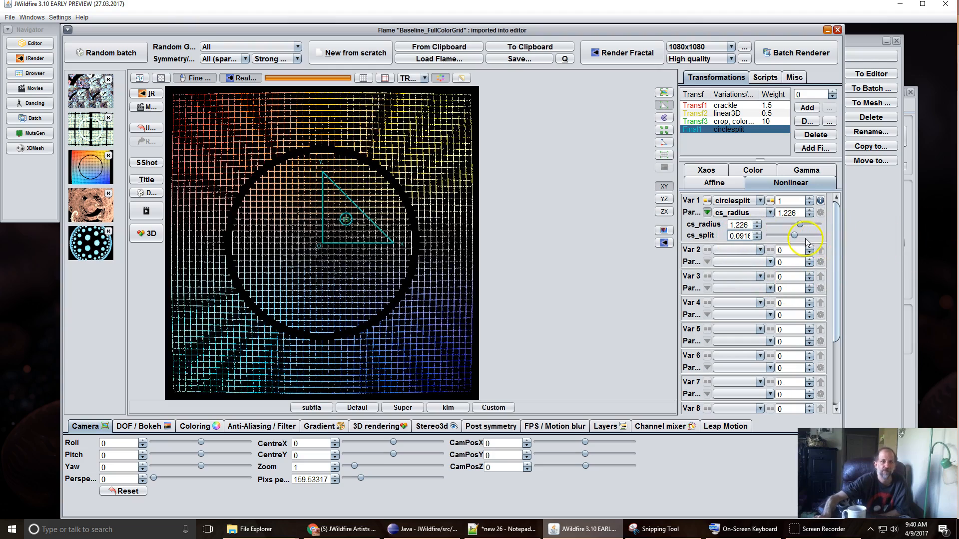
left_click_drag(803, 235, 799, 242)
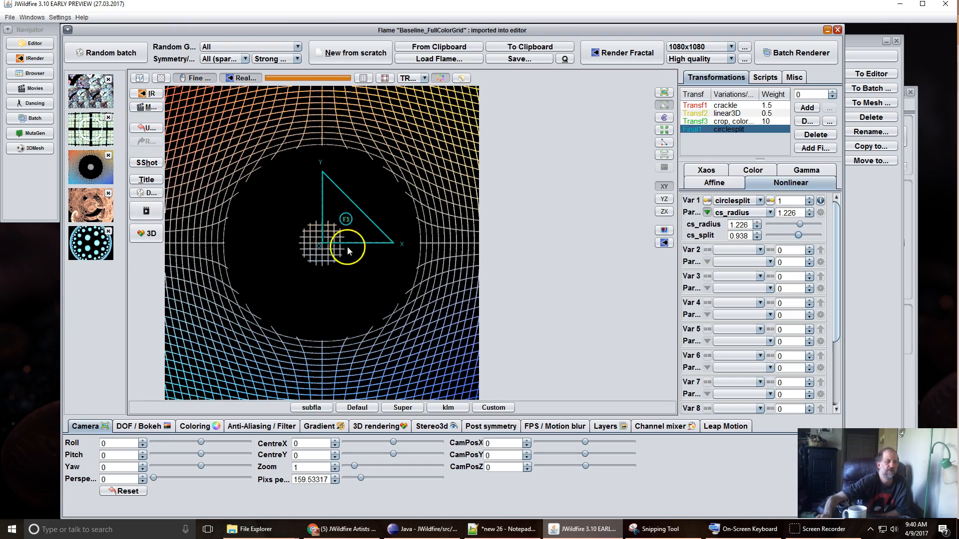
Show the transform's grid overlay on the preview and lower cs_radius to 1.1388
left_click(140, 78)
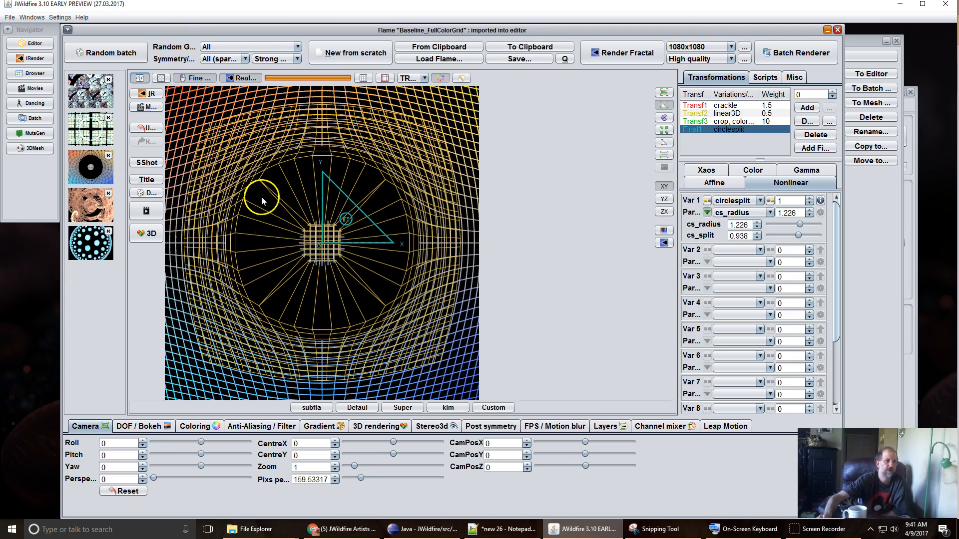
left_click_drag(275, 203, 268, 230)
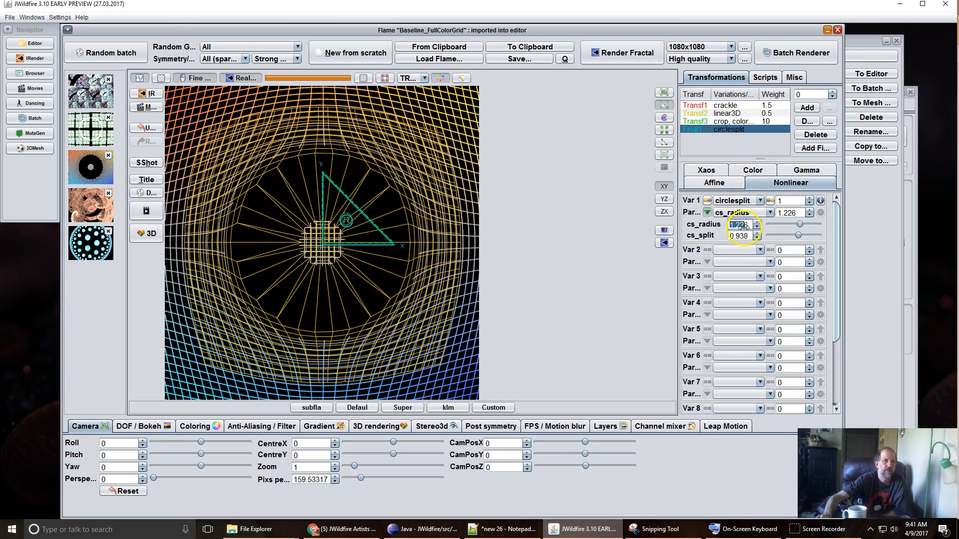
left_click_drag(743, 226, 368, 253)
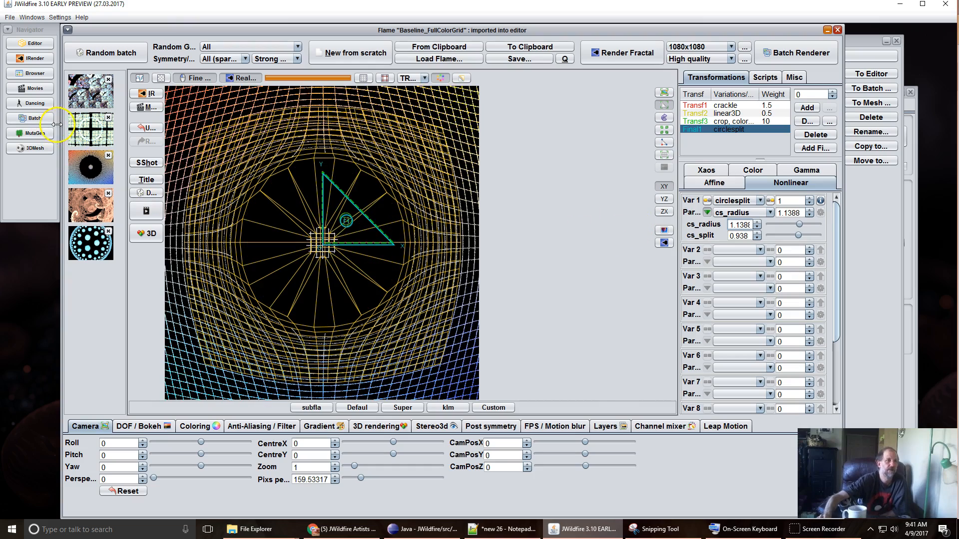
left_click(342, 54)
left_click(806, 108)
left_click(733, 201)
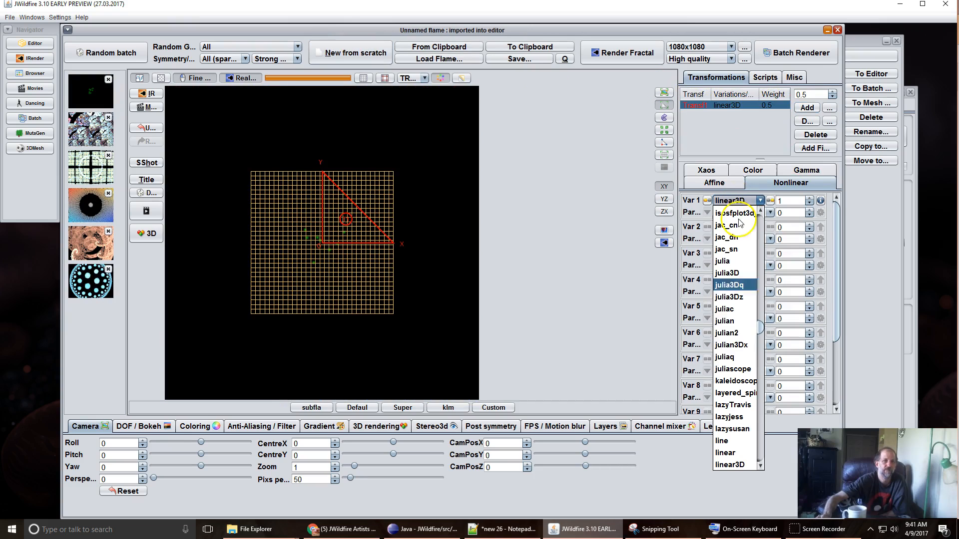
left_click(720, 322)
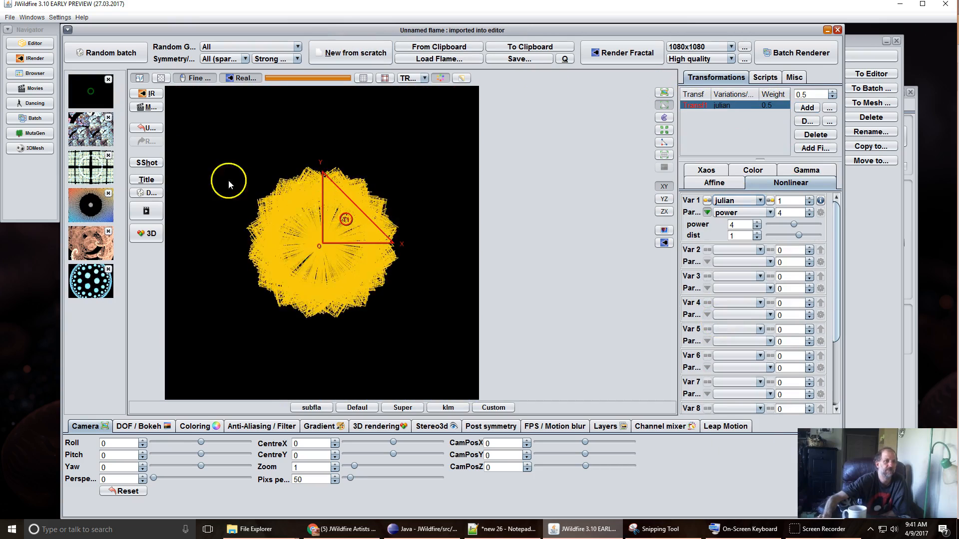
left_click_drag(730, 224, 720, 231)
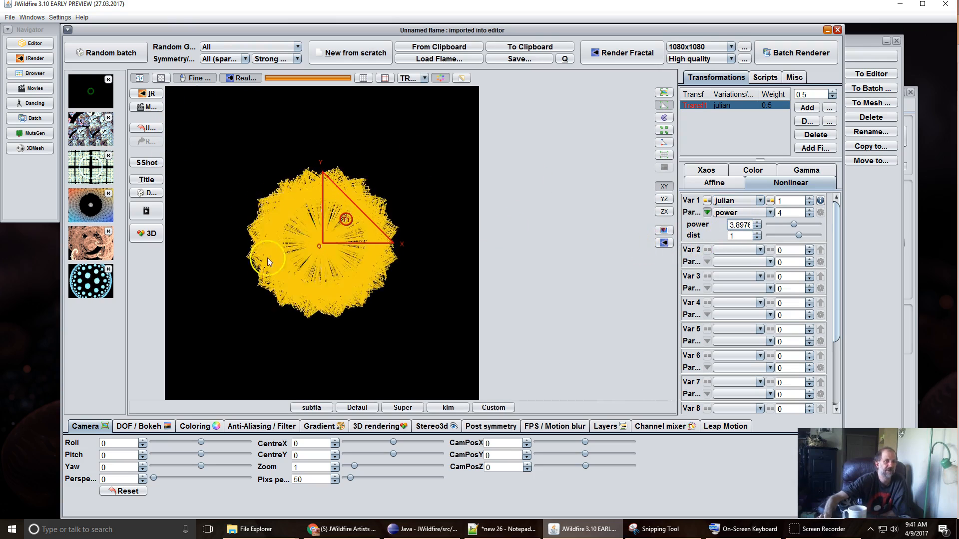
left_click(108, 80)
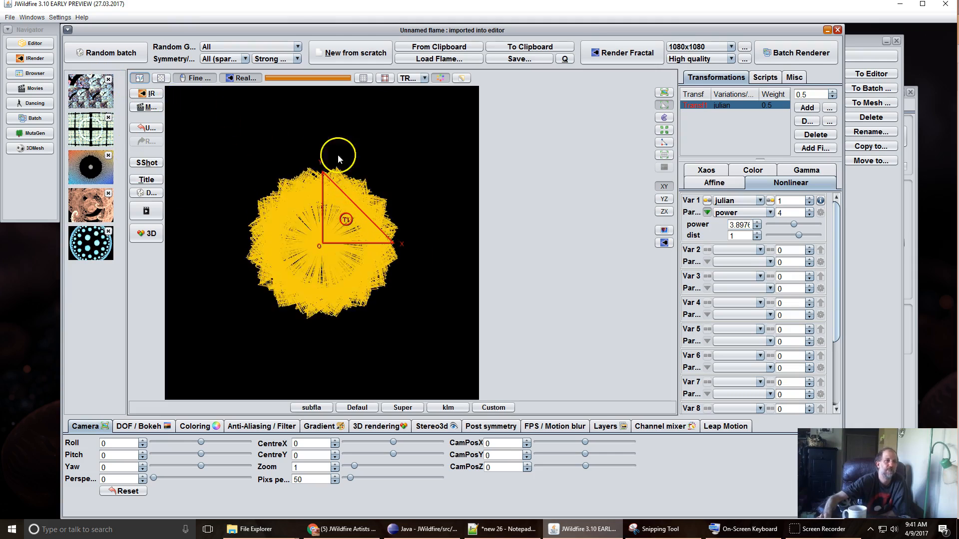
Create a blank flame, turn off the transform grid overlay and reopen the color grid flame in the editor
left_click(355, 53)
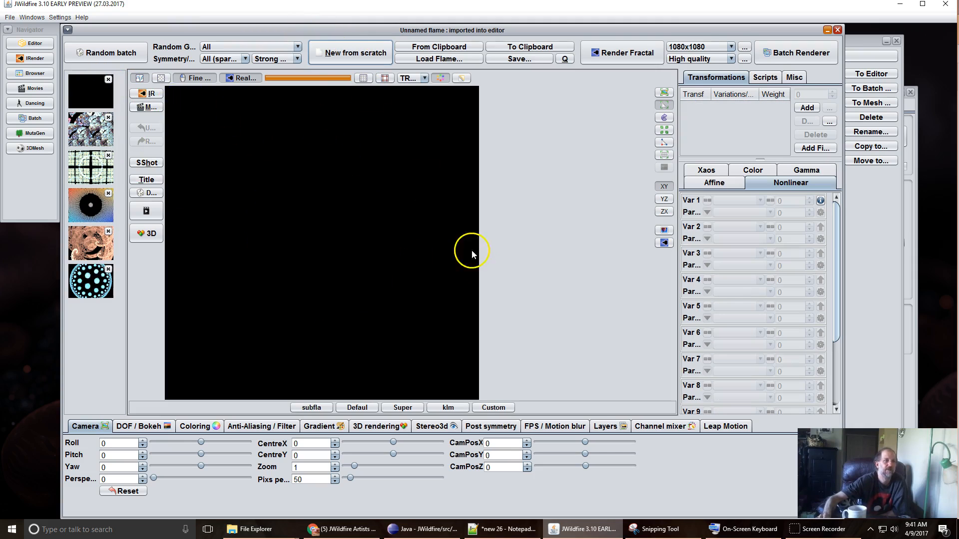
left_click(136, 80)
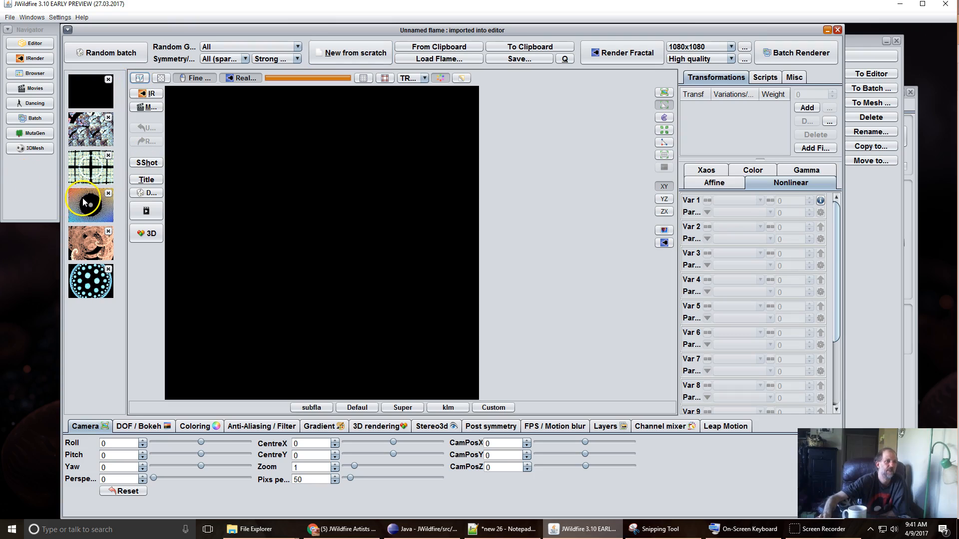
left_click(84, 202)
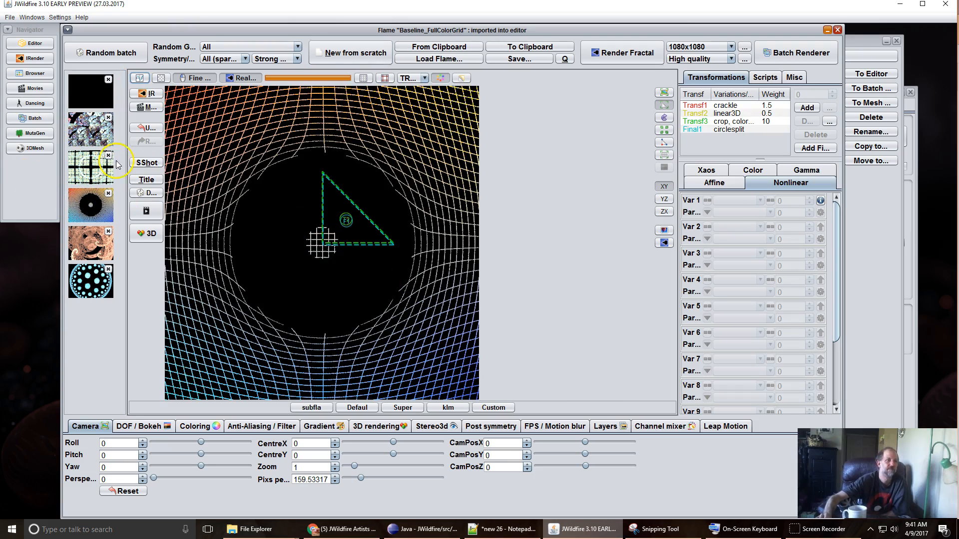
Start a new flame from scratch, add a transform and set its first variation to julian
left_click(334, 53)
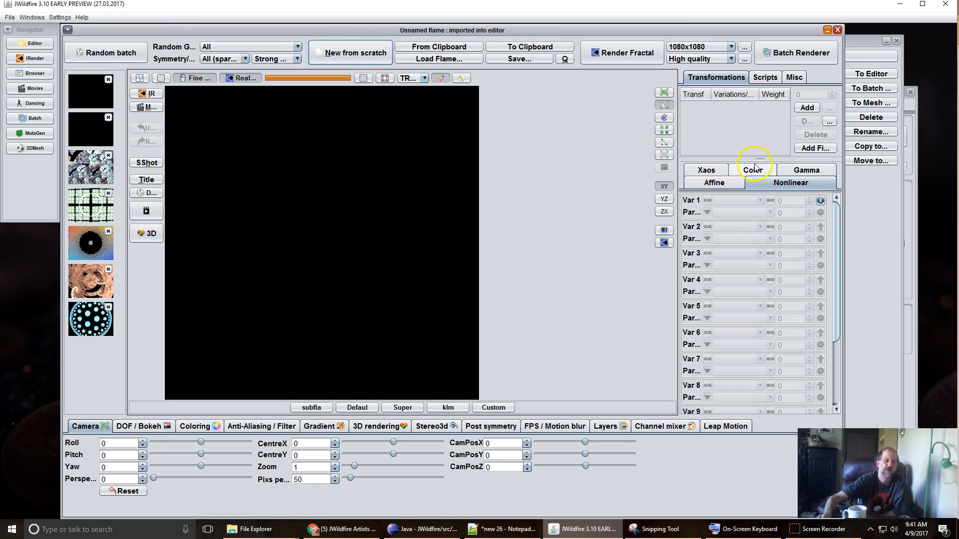
left_click(803, 106)
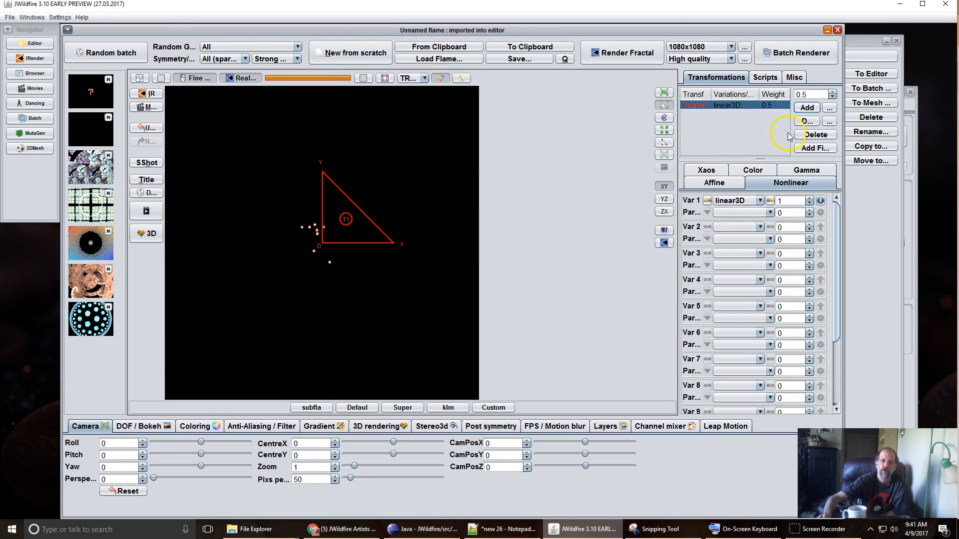
left_click(729, 202)
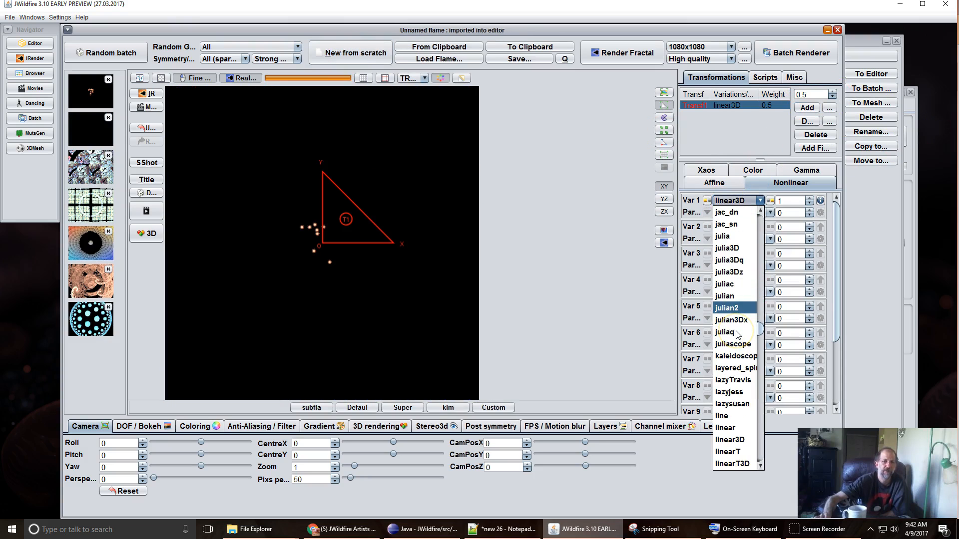
scroll(738, 335, "up", 1)
left_click(741, 310)
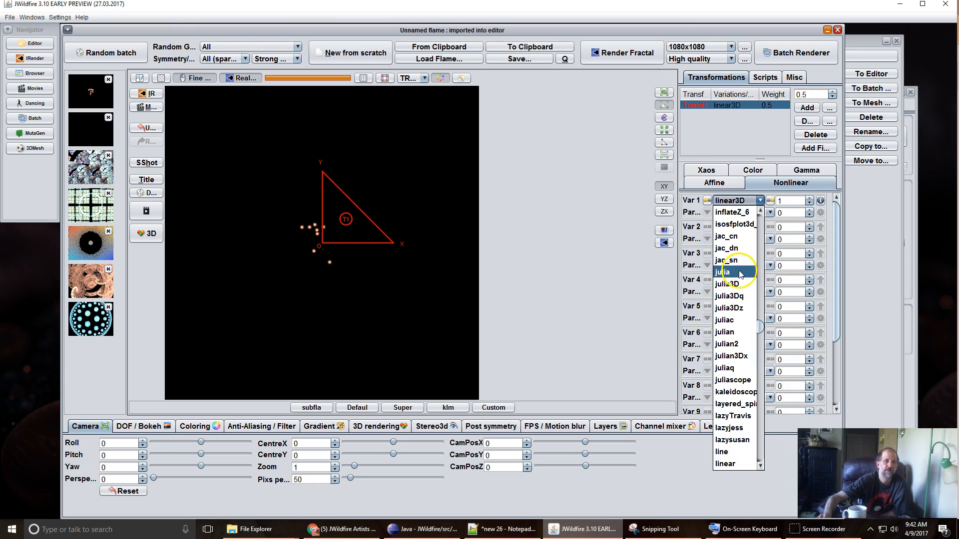
left_click(725, 333)
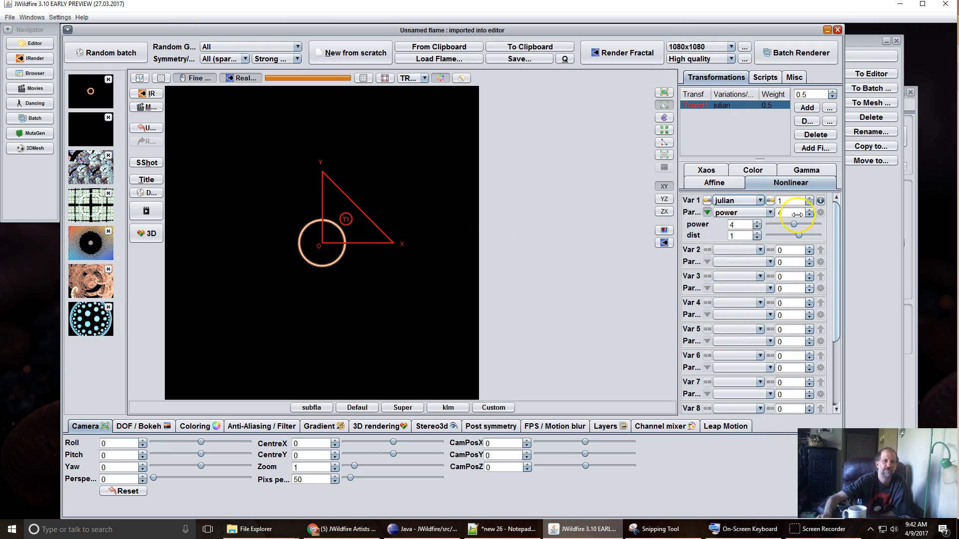
Set the transform's second variation to circlesplit and the camera's pixels per unit to 50.64
left_click(747, 250)
scroll(736, 405, "down", 10)
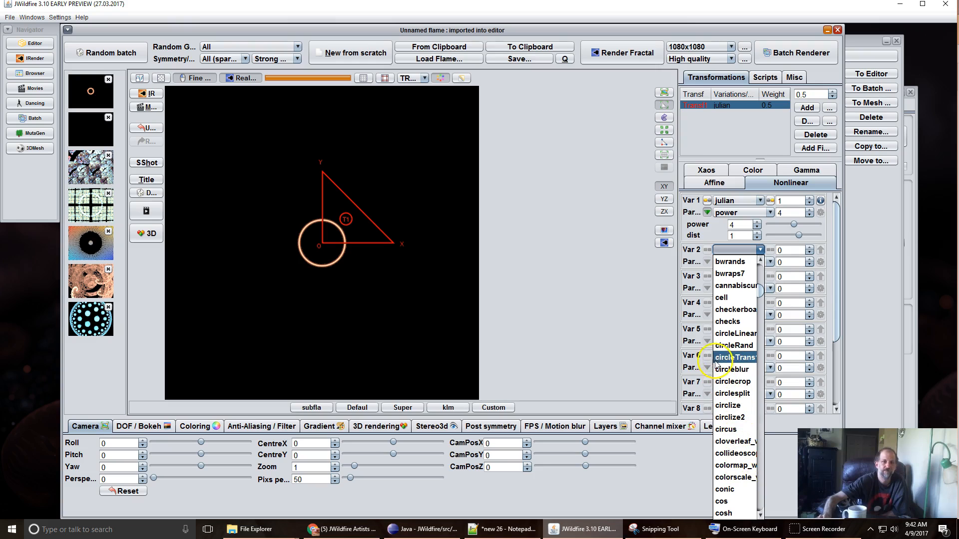
left_click(734, 382)
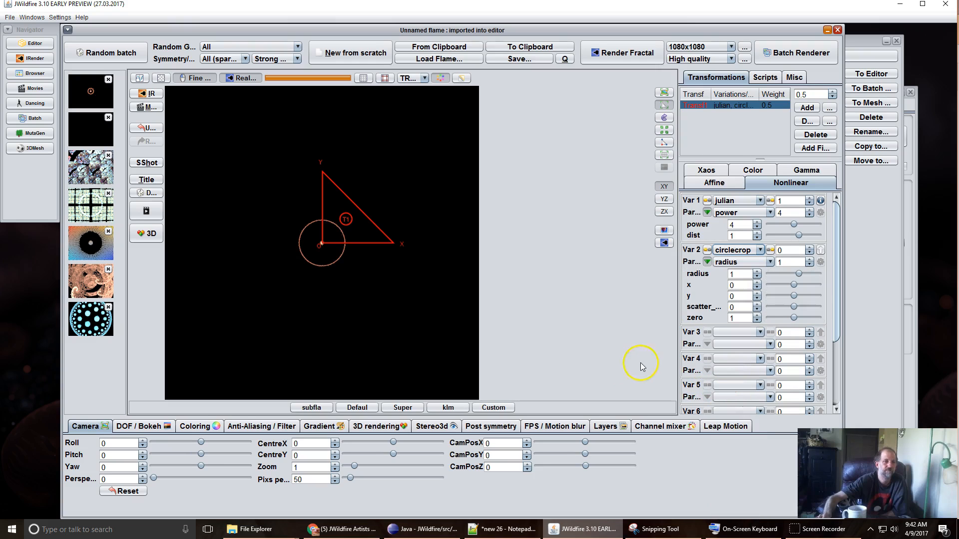
left_click_drag(303, 480, 312, 479)
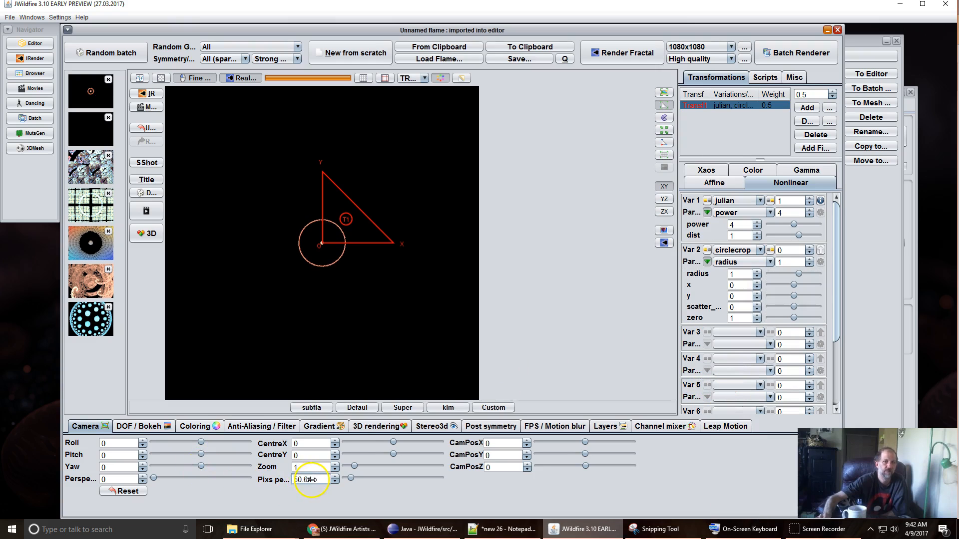
left_click(736, 251)
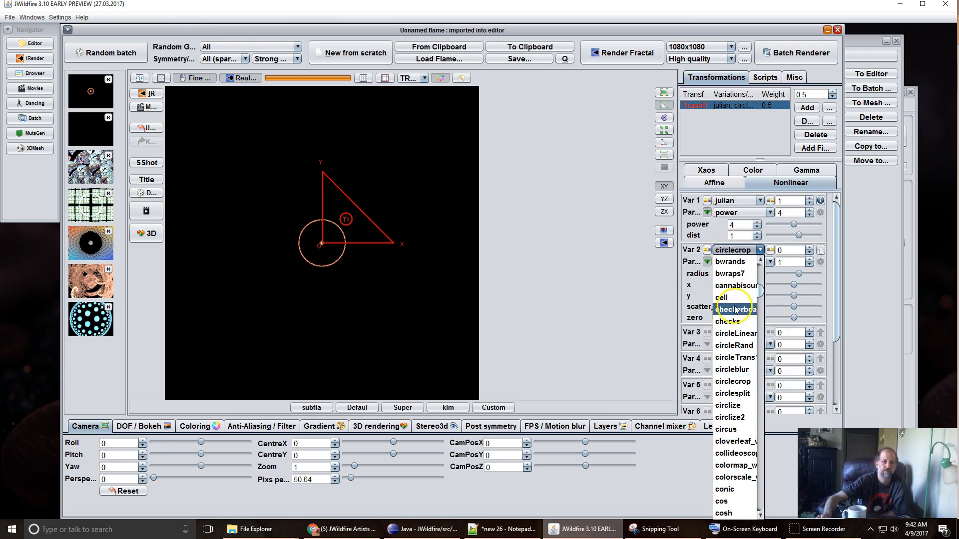
left_click(731, 394)
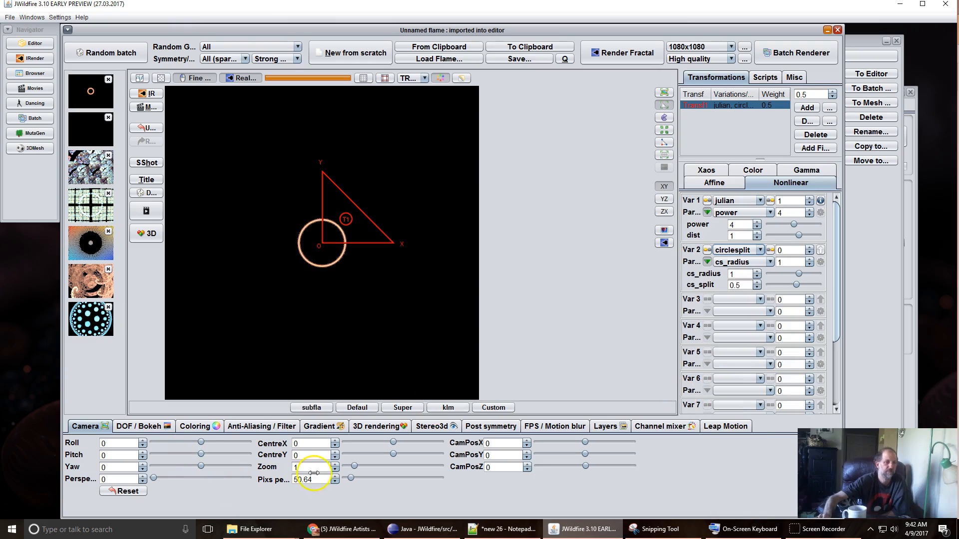
Set the camera's pixels per unit to 103.48 and raise the circlesplit variation's amount to 0.352
left_click_drag(300, 480, 930, 286)
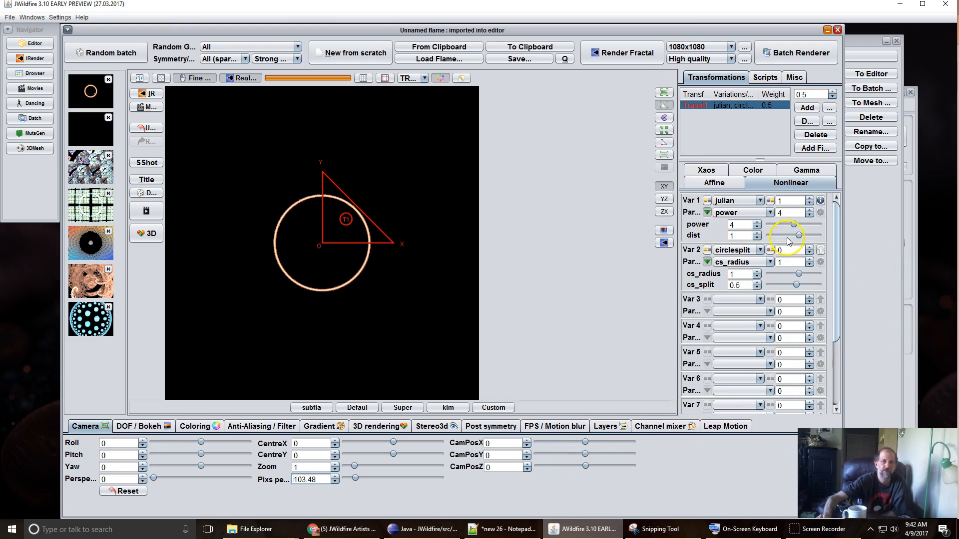
left_click_drag(788, 254, 955, 206)
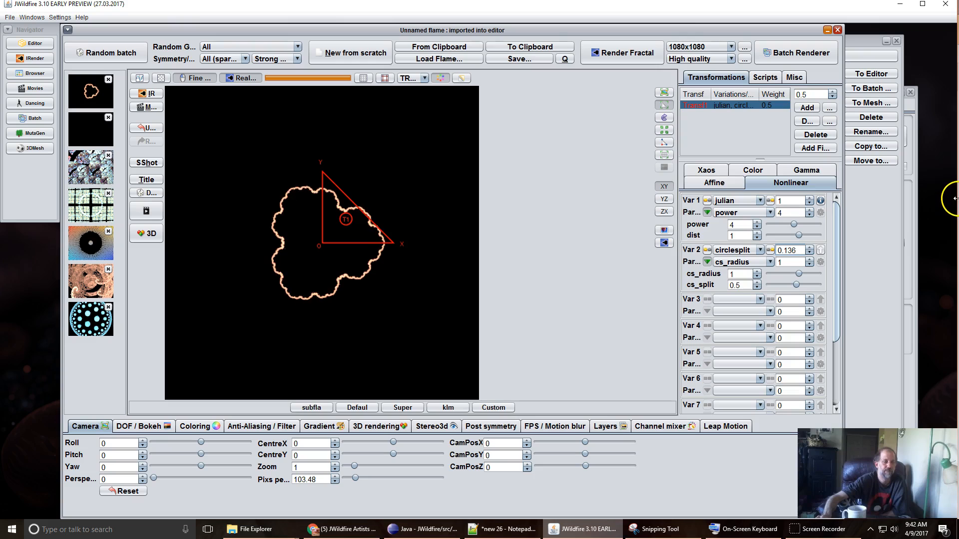
left_click(194, 78)
left_click_drag(815, 255, 813, 258)
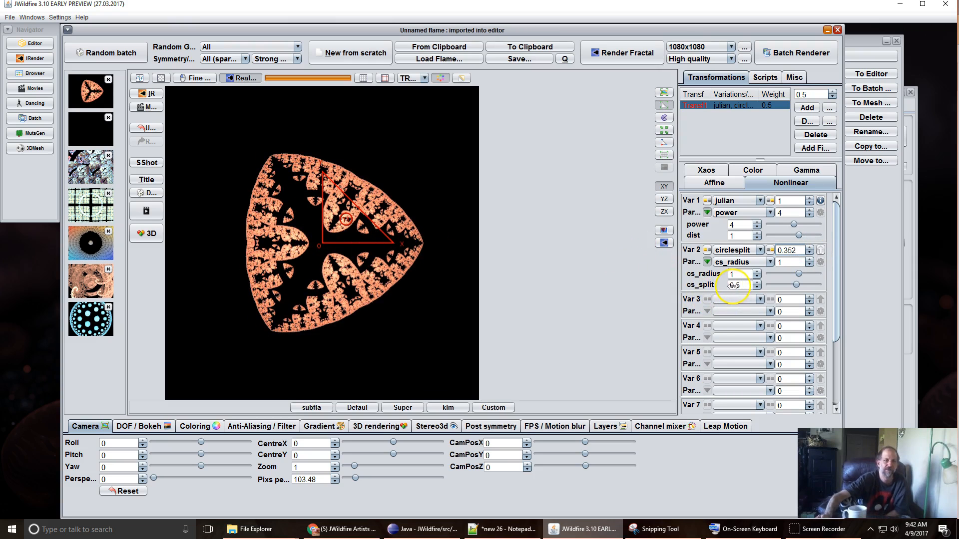
Set circlesplit's cs_split to 0.872 and its cs_radius to 1.448
left_click_drag(781, 270, 714, 274)
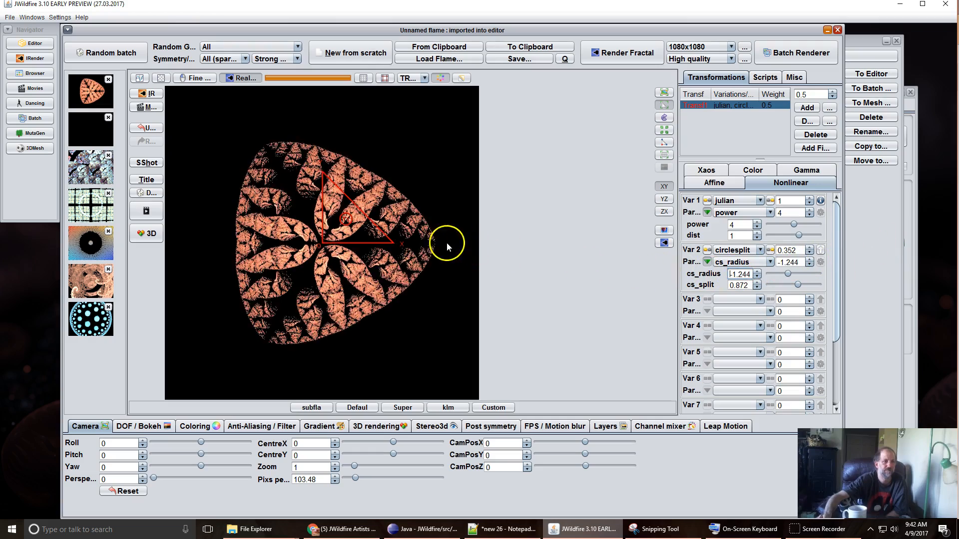
left_click_drag(744, 206, 792, 207)
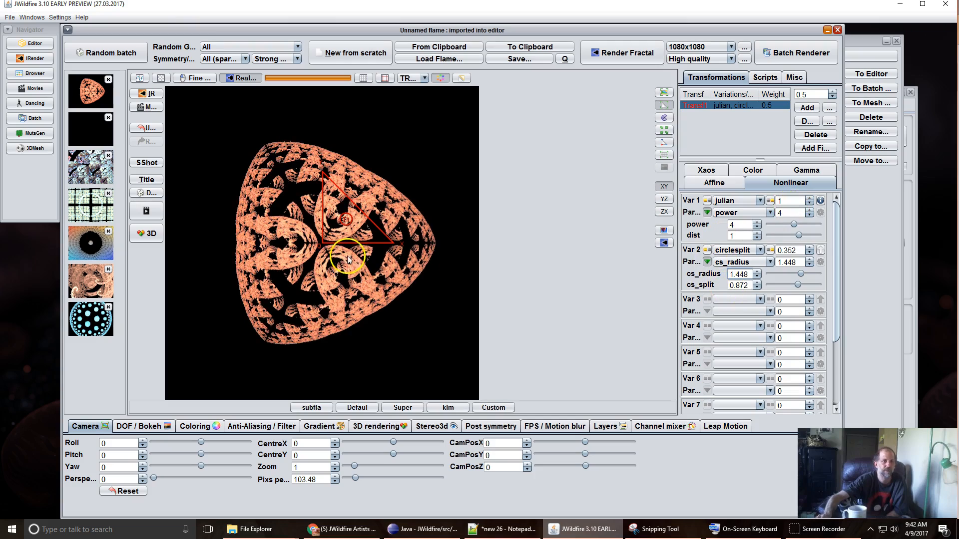
Rotate the transform's triangle about a quarter turn clockwise, shrink it slightly and set cs_split to 1.272
left_click_drag(382, 229, 530, 199)
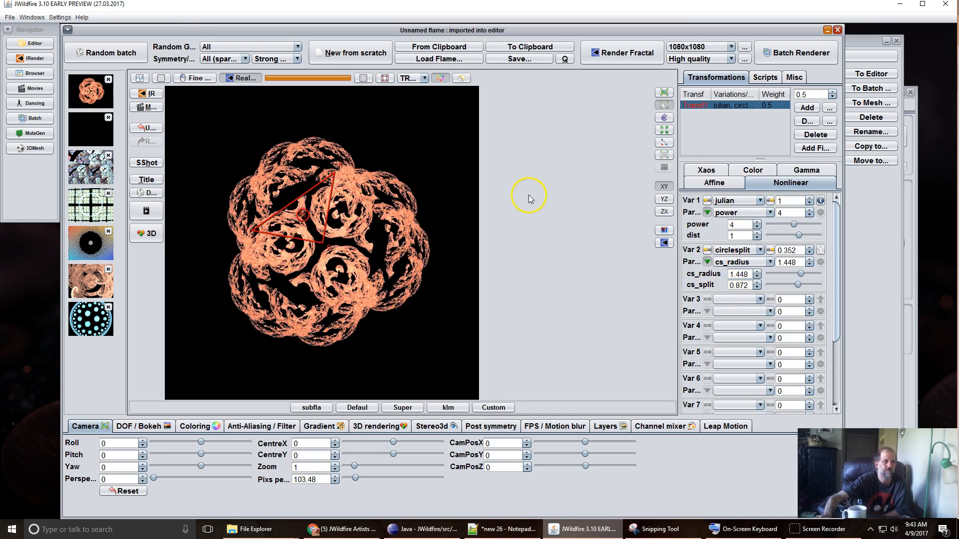
left_click_drag(208, 204, 140, 193)
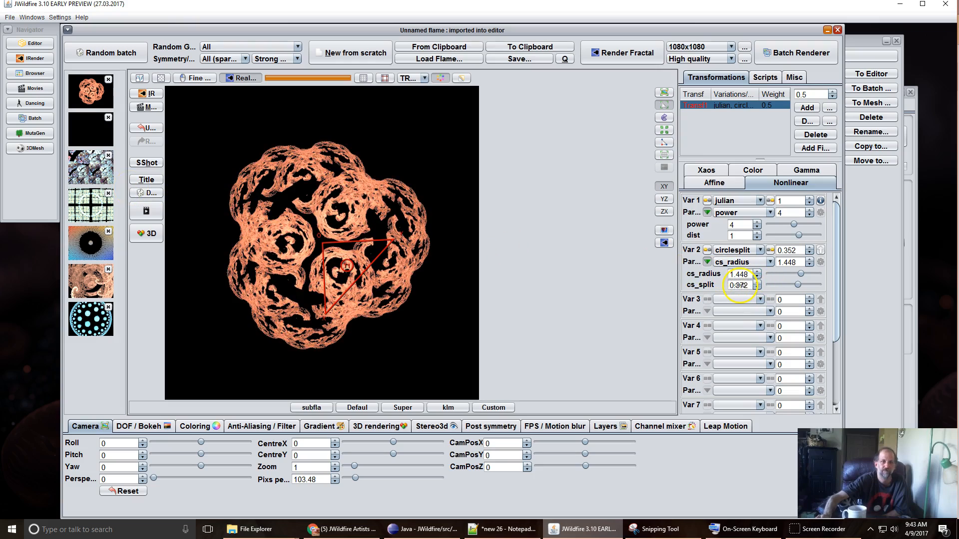
left_click_drag(740, 285, 787, 252)
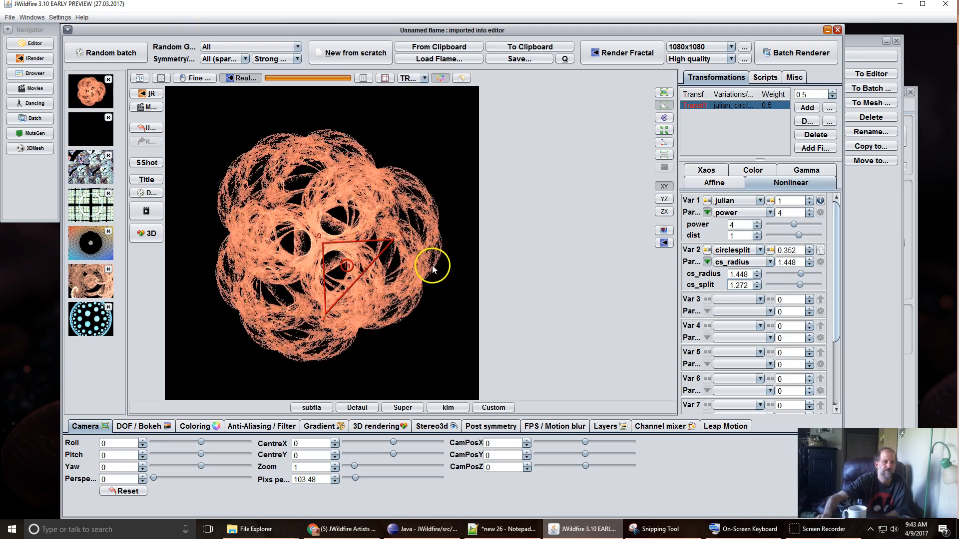
scroll(353, 255, "down", 3)
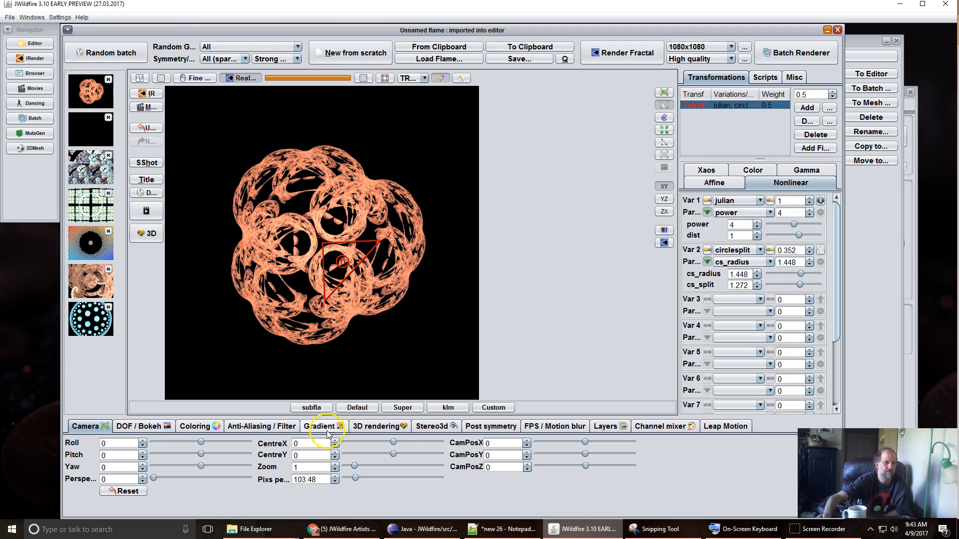
Apply the south-sea-bather gradient from the built-in flam3-palettes.xml collection to the flame
left_click(328, 429)
scroll(353, 465, "up", 5)
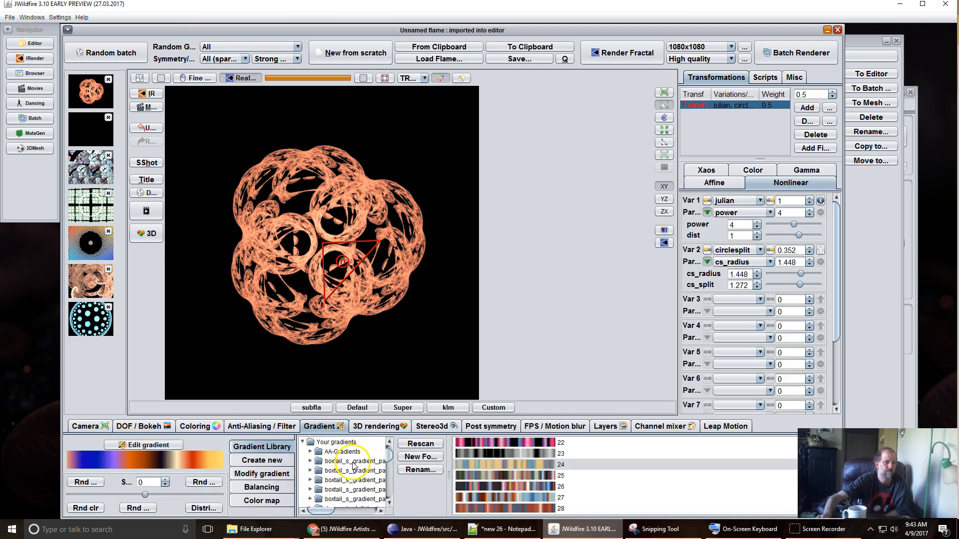
scroll(353, 445, "up", 2)
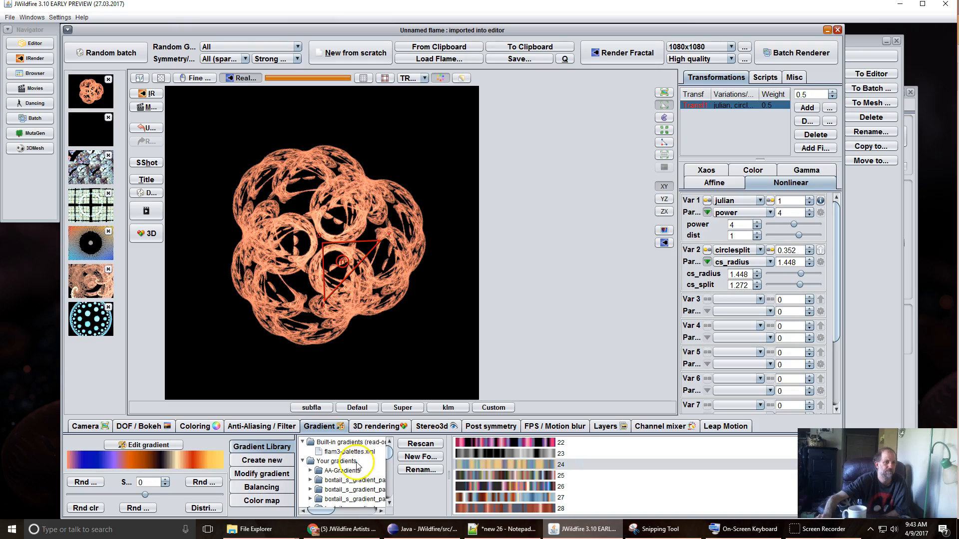
left_click(348, 452)
scroll(490, 451, "down", 3)
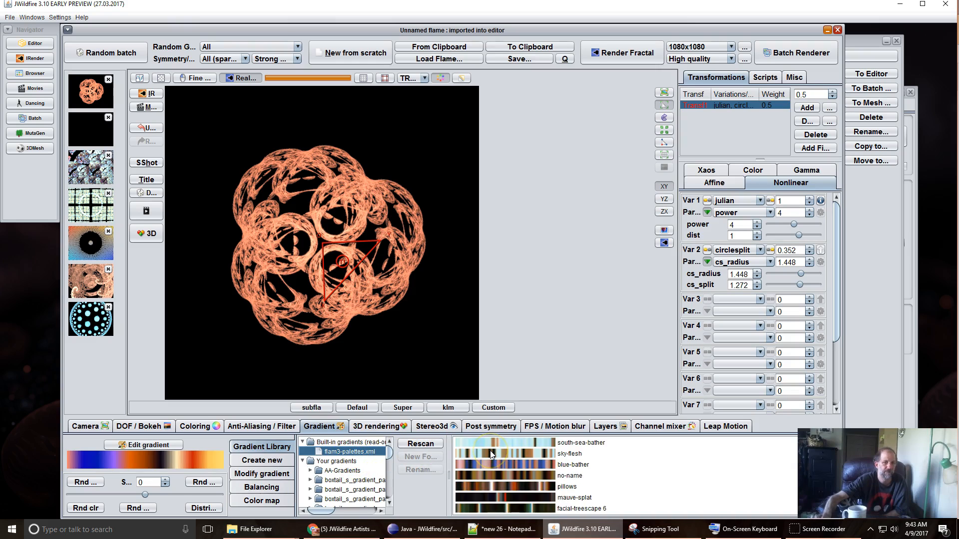
left_click(478, 442)
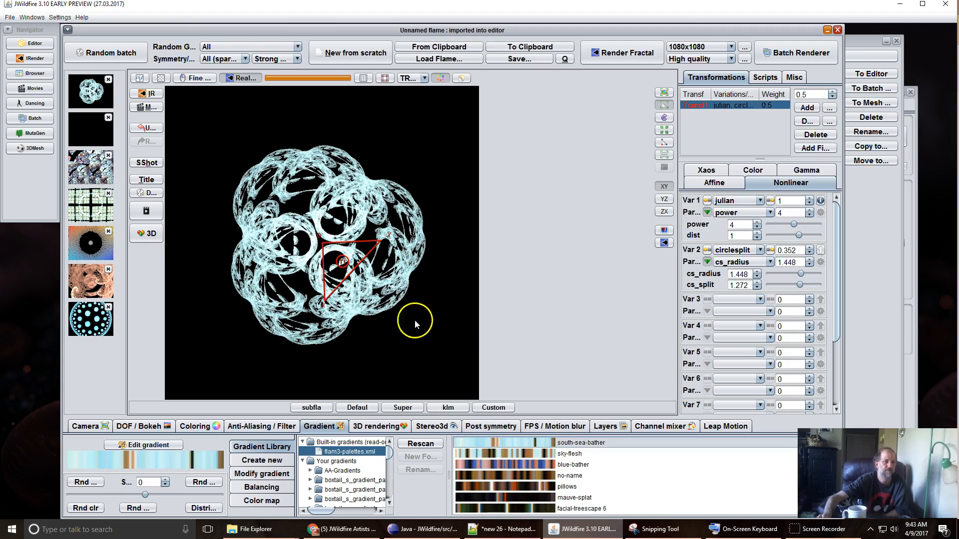
Shift the transform's triangle slightly on the preview and adjust its size
mouse_move(344, 257)
left_mouse_down()
mouse_move(379, 223)
mouse_move(381, 175)
mouse_move(334, 197)
mouse_move(348, 280)
mouse_move(358, 269)
left_mouse_up()
scroll(358, 268, "up", 2)
scroll(358, 268, "down", 6)
Start a new flame from scratch and add a transform with circlesplit as its first variation
left_click(332, 53)
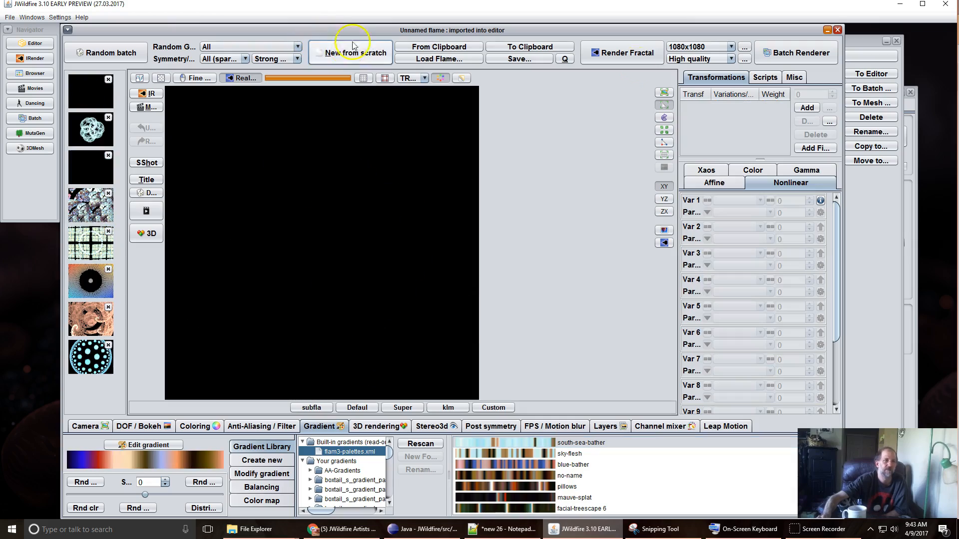
left_click(805, 108)
left_click(734, 200)
scroll(735, 290, "up", 10)
scroll(735, 290, "up", 12)
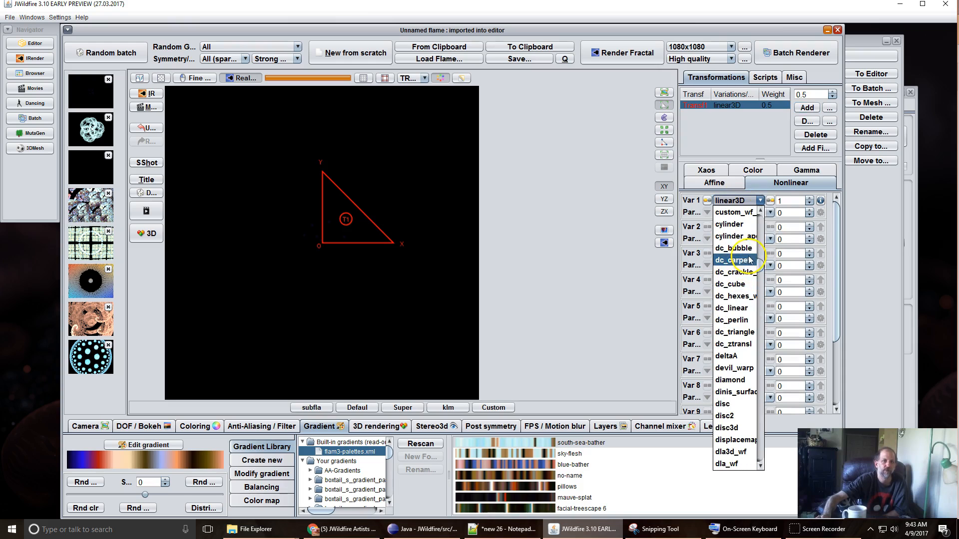
scroll(751, 255, "up", 1)
scroll(756, 250, "up", 8)
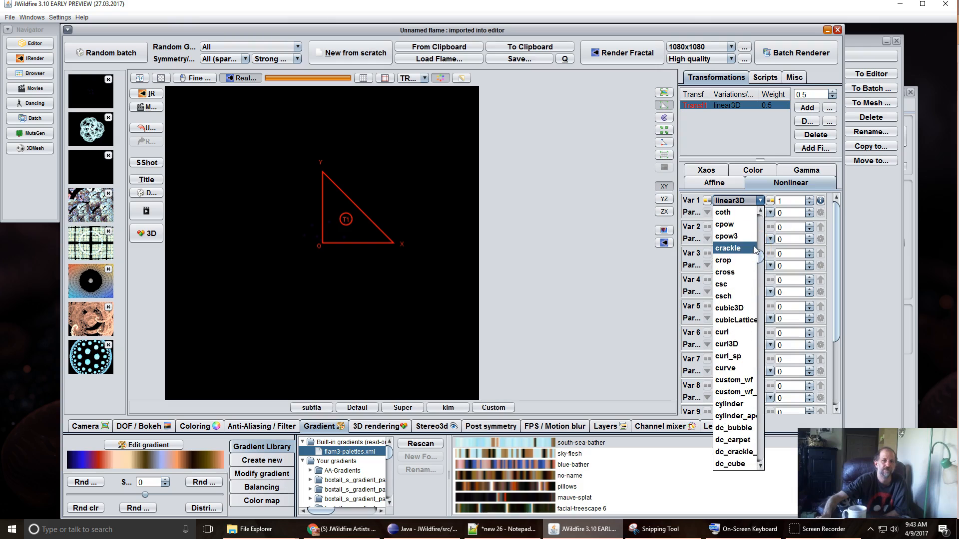
scroll(755, 250, "up", 1)
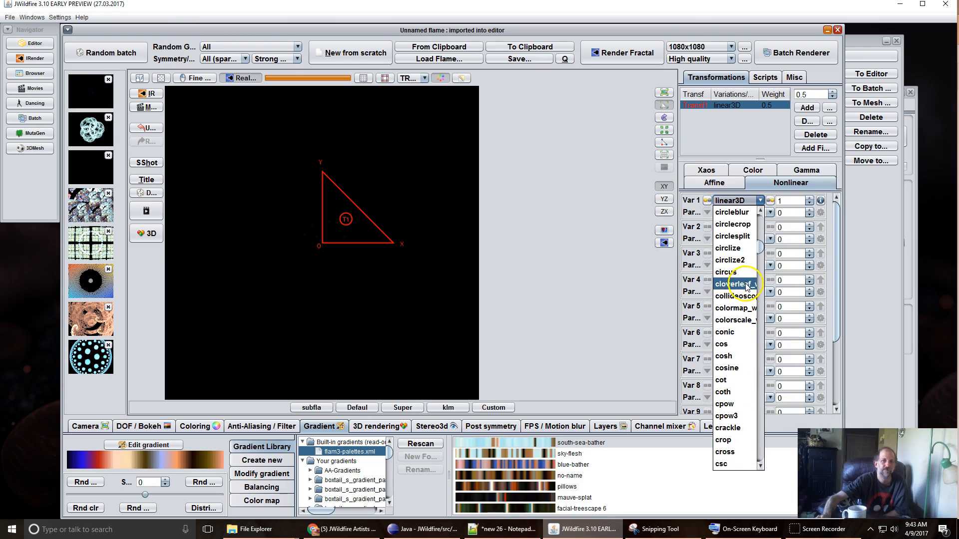
left_click(734, 237)
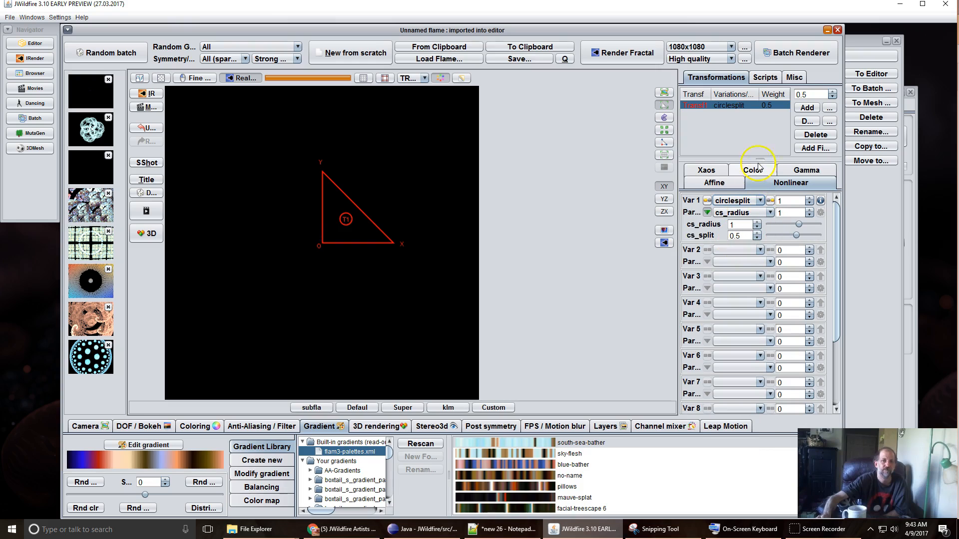
Add a second transform, shrink its triangle strongly and place it to the lower right of the preview's centre
left_click(799, 111)
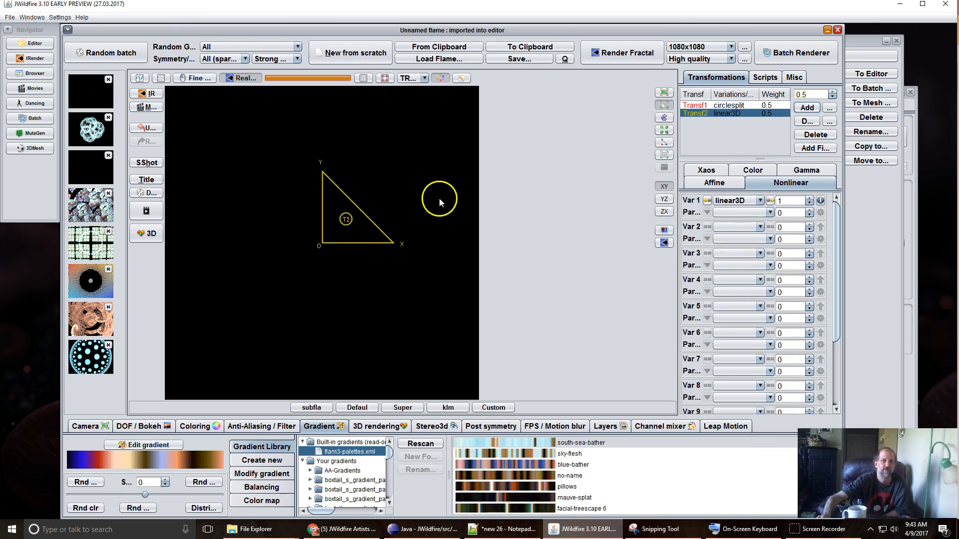
left_click_drag(342, 222, 498, 269)
Rotate and enlarge the circlesplit transform's triangle near the preview's centre and apply the south-sea-bather gradient
left_click(342, 211)
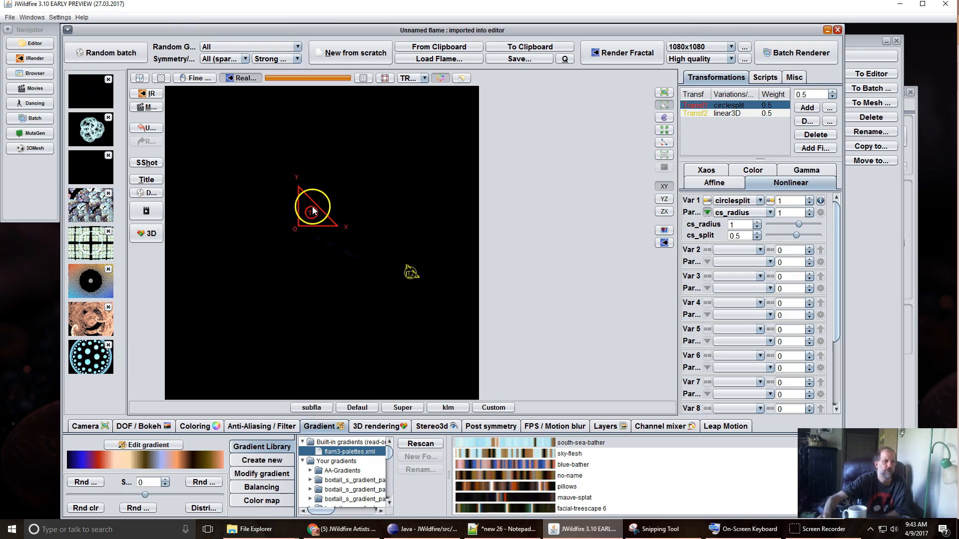
left_click_drag(319, 206, 370, 204)
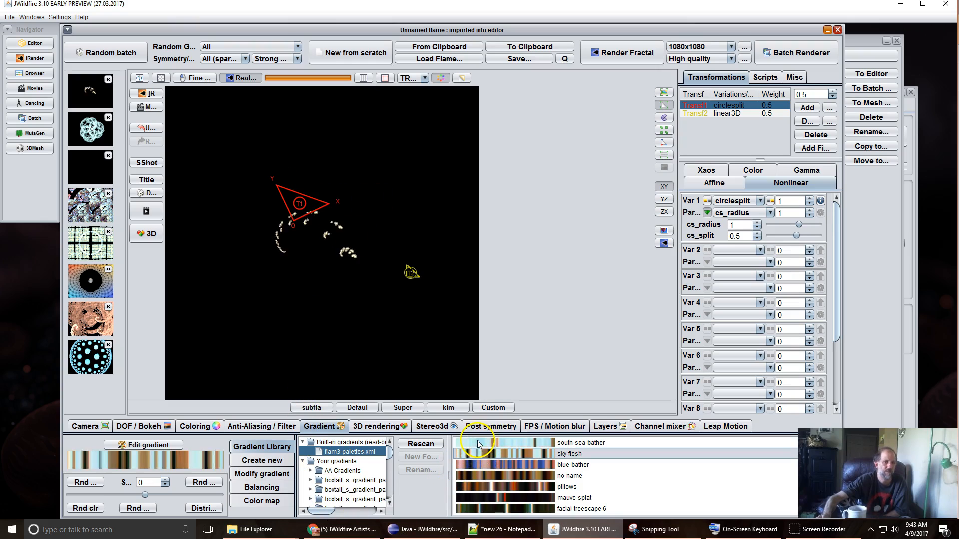
scroll(309, 226, "up", 5)
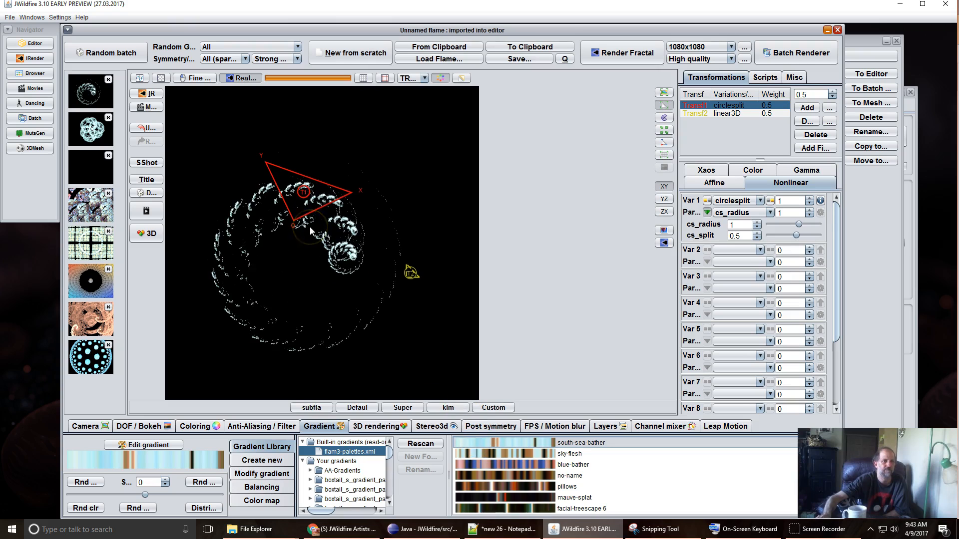
left_click_drag(308, 196, 326, 242)
scroll(290, 207, "up", 4)
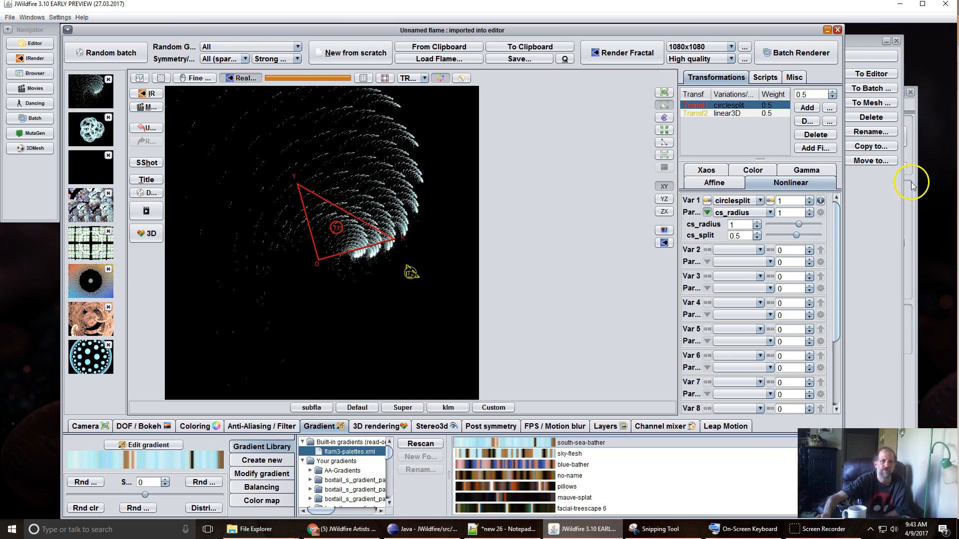
Reset the affine values of the linear3D transform
left_click(739, 113)
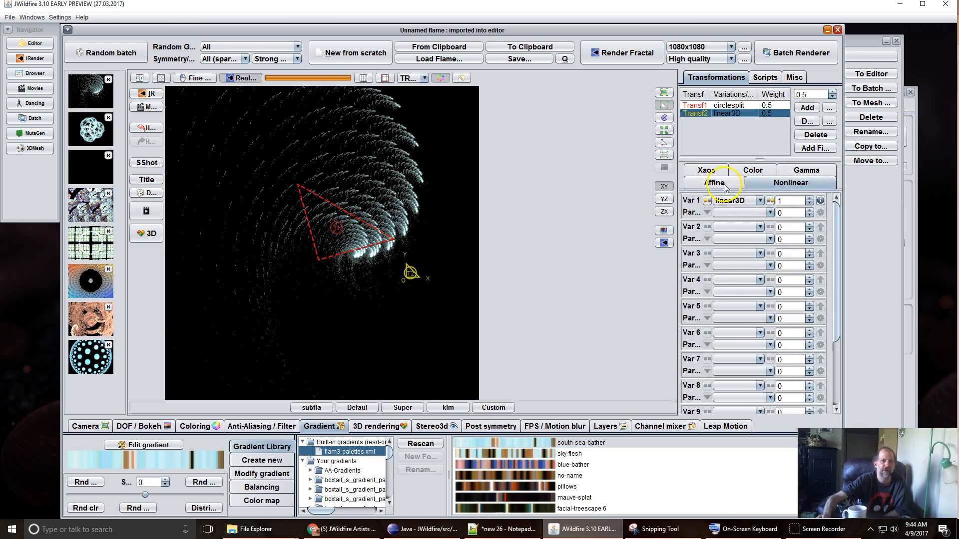
left_click(725, 183)
left_click(762, 276)
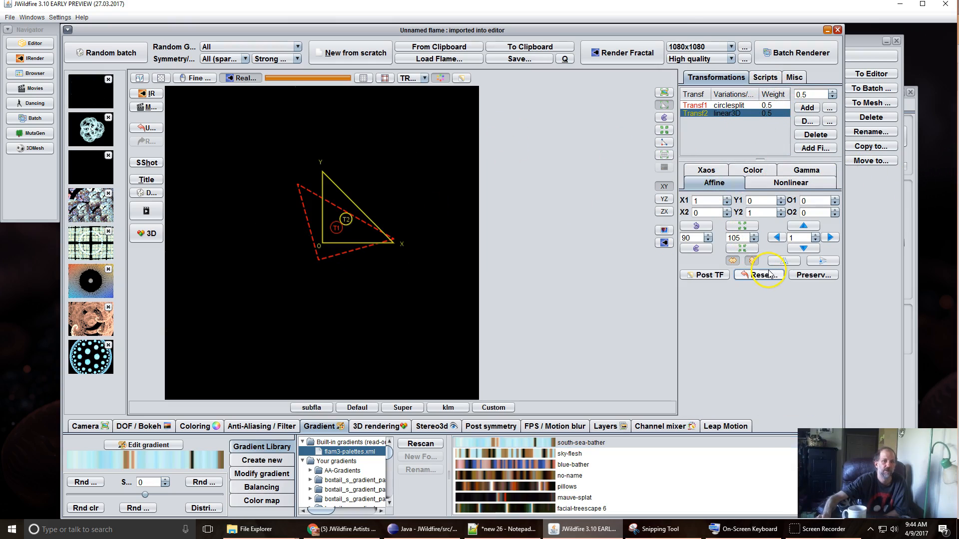
Show the transform grid overlay and move the linear3D transform up and right to O1 about 1.01 and O2 about -0.93
left_click(139, 78)
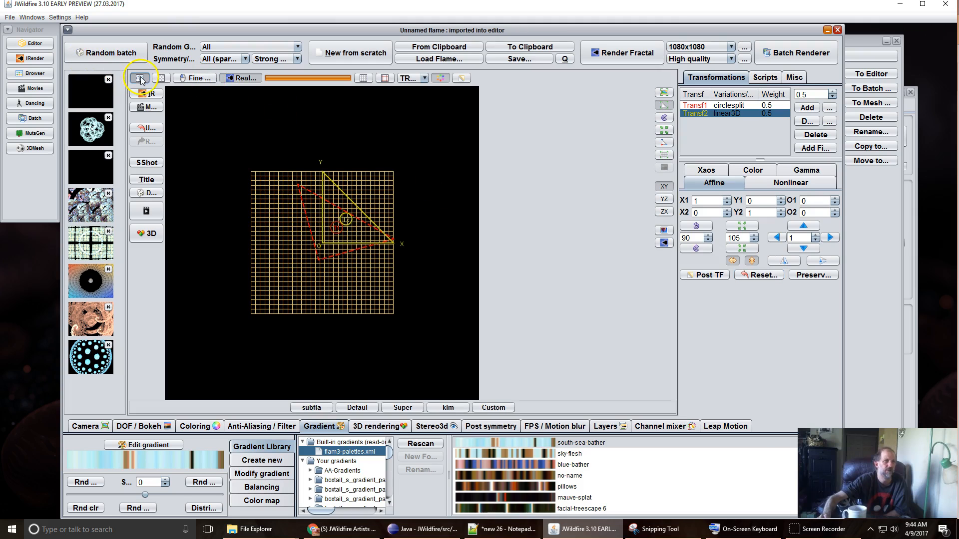
left_click_drag(343, 225, 390, 160)
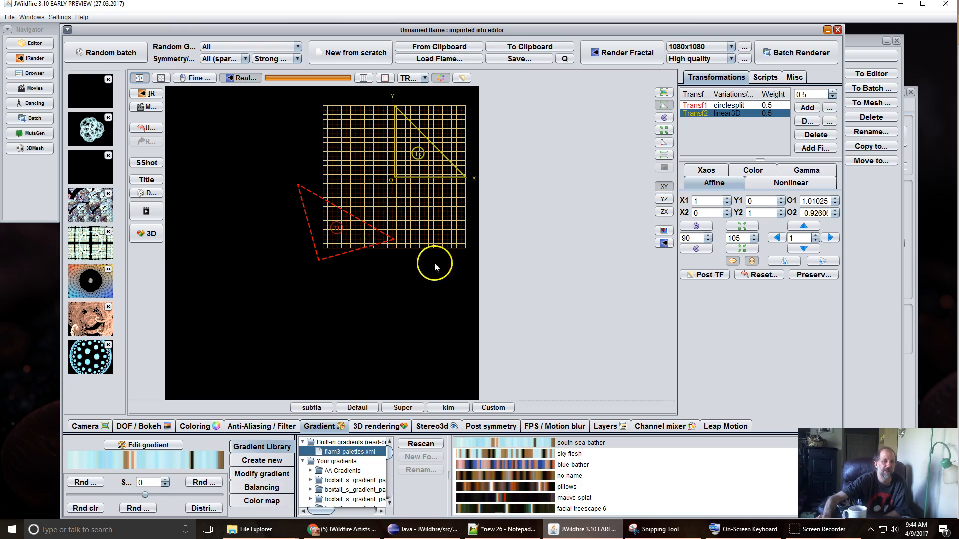
Rotate the circlesplit transform's triangle to nearly upright and shift it to O1 0 and O2 about 0.22
left_click(302, 238)
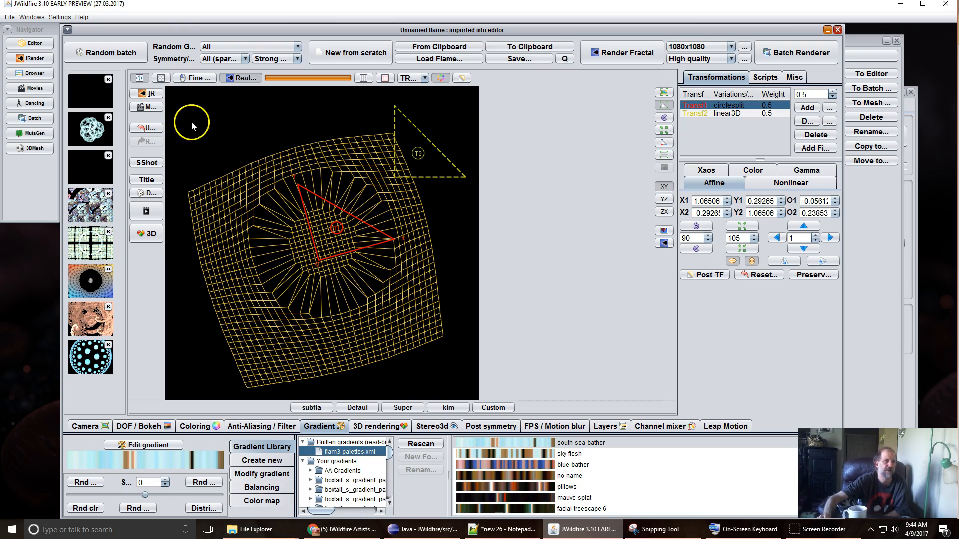
left_click_drag(338, 238, 310, 236)
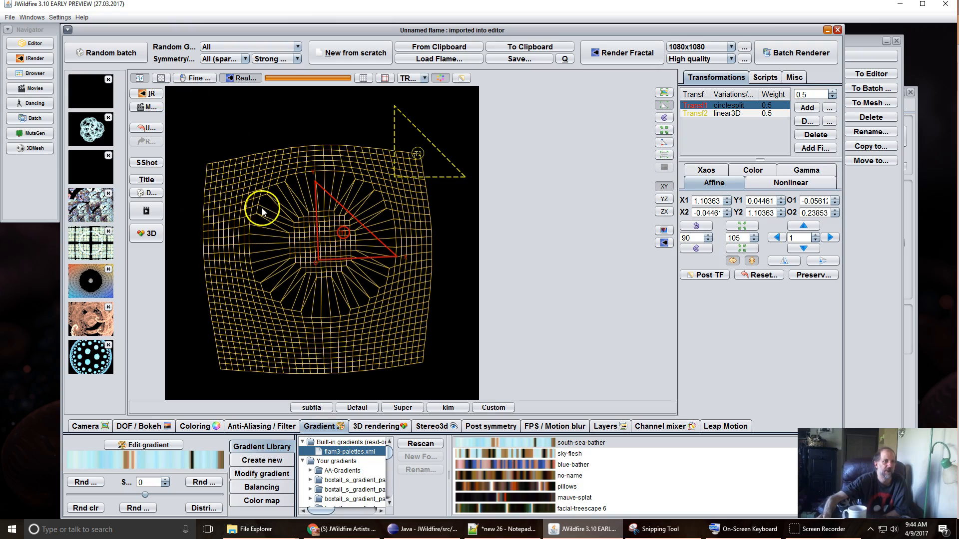
mouse_move(343, 232)
left_mouse_down()
mouse_move(313, 219)
mouse_move(348, 231)
left_mouse_up()
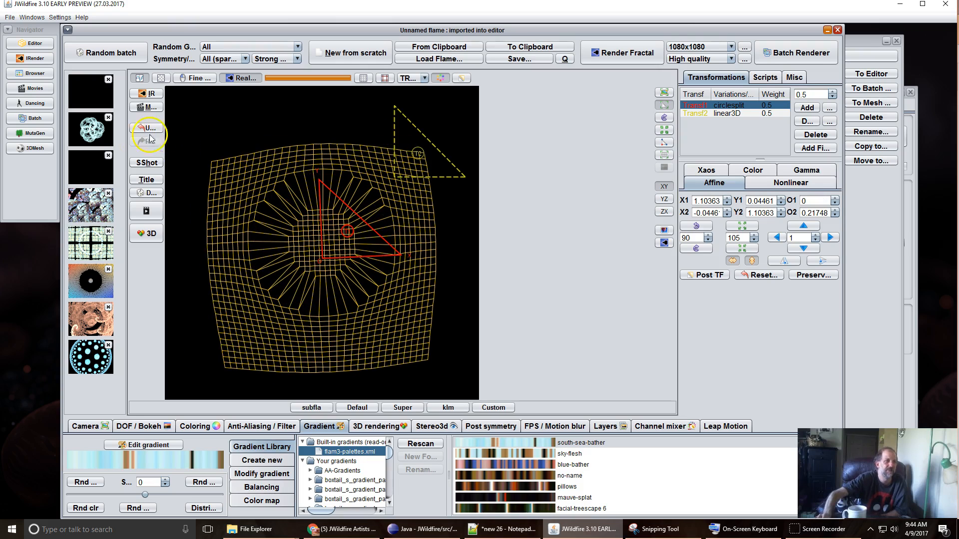
Delete the linear3D transform from the flame
left_click(784, 115)
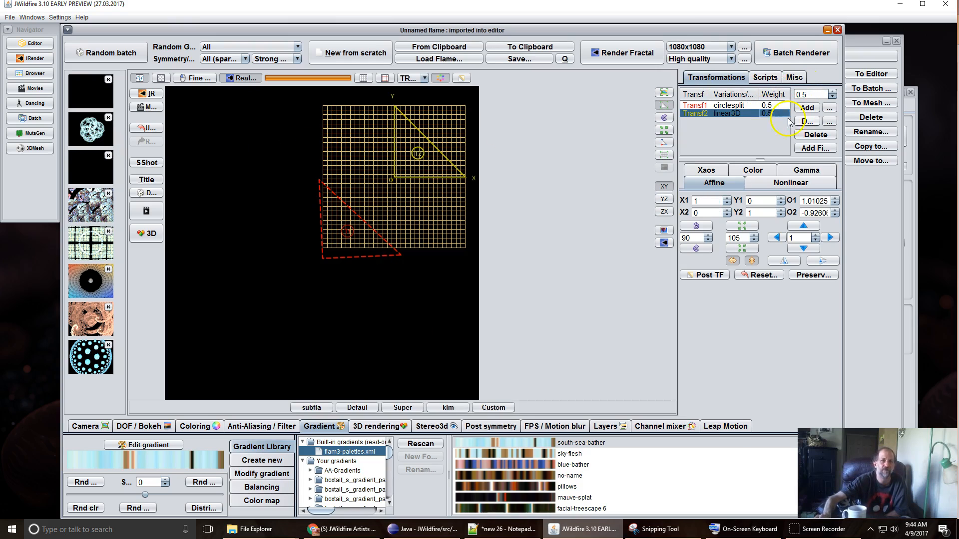
left_click(816, 136)
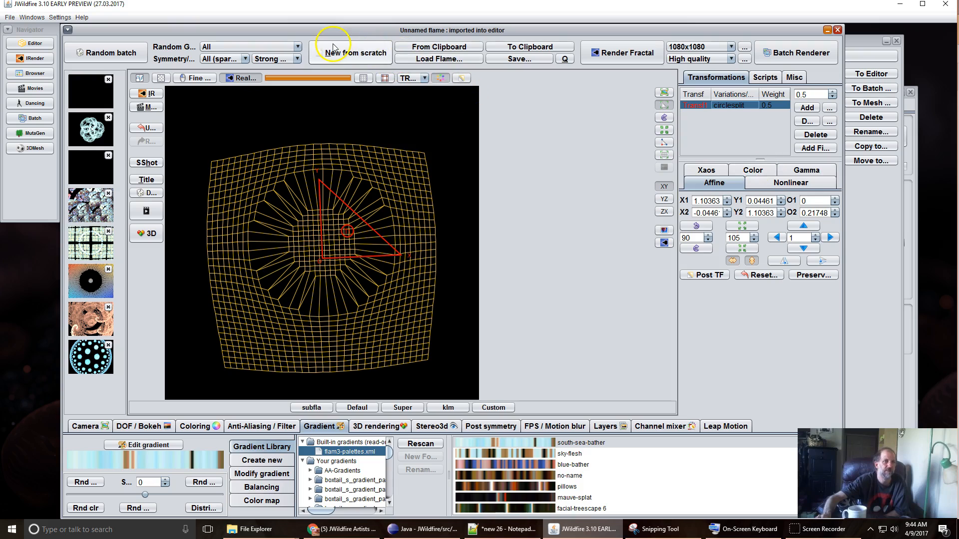
Start another flame from scratch, trying the south-sea-bather gradient, and add its first transform
left_click(338, 54)
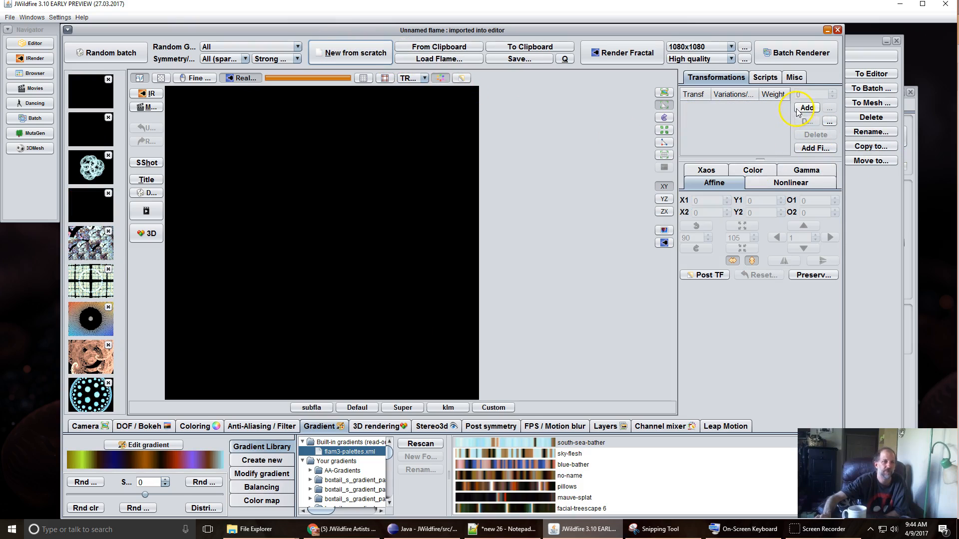
left_click(472, 444)
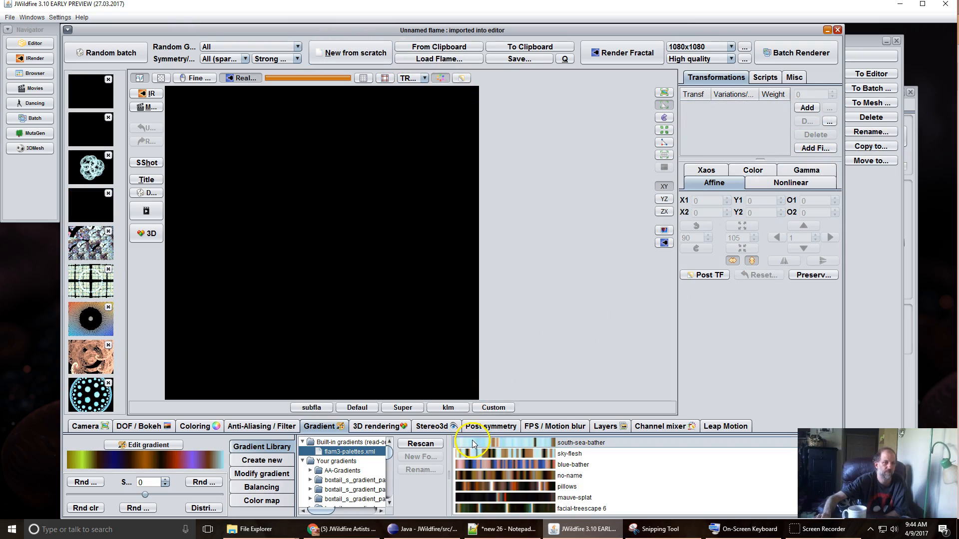
left_click(806, 110)
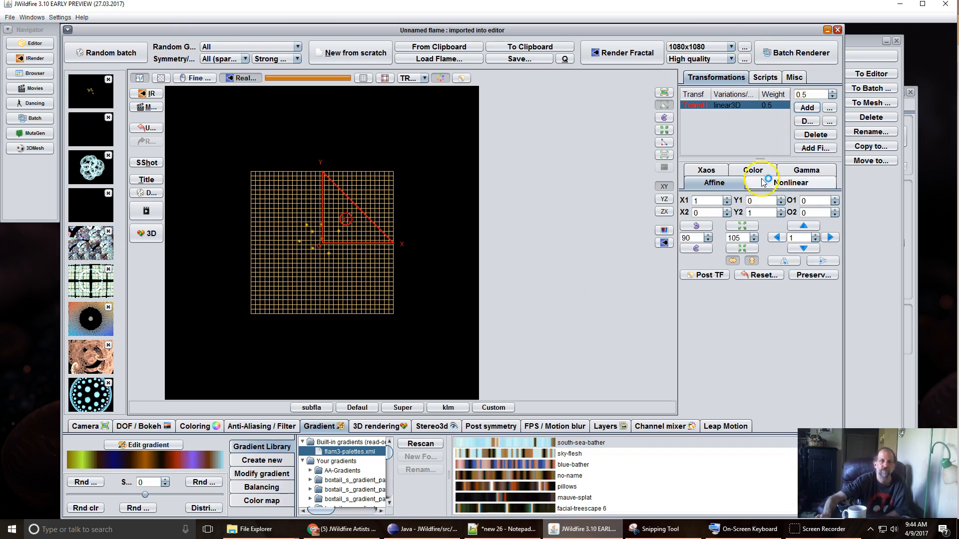
Hide the transform grid and change the first transform's variation to circlesplit with an amount of 0.5
left_click(788, 190)
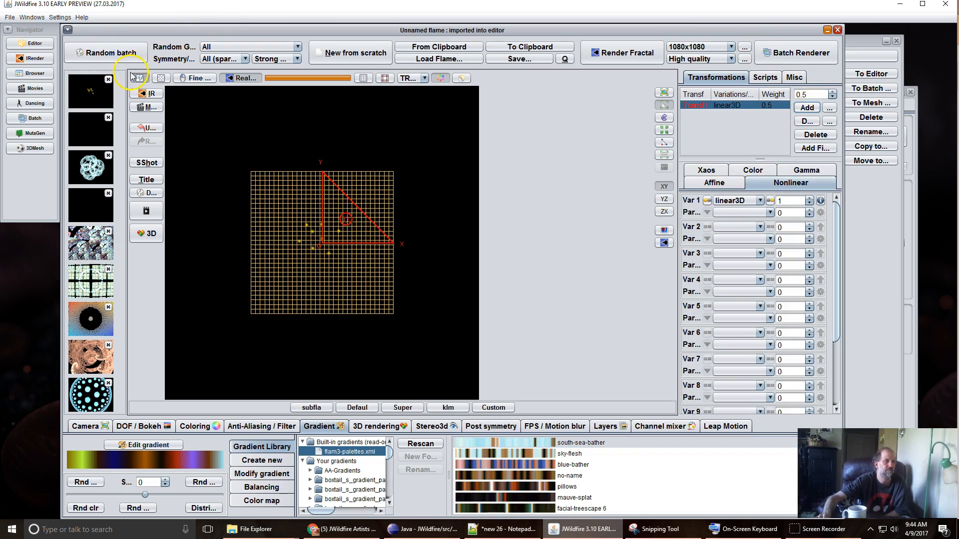
left_click(135, 77)
left_click(759, 200)
scroll(746, 237, "up", 20)
scroll(746, 238, "up", 8)
scroll(746, 238, "up", 2)
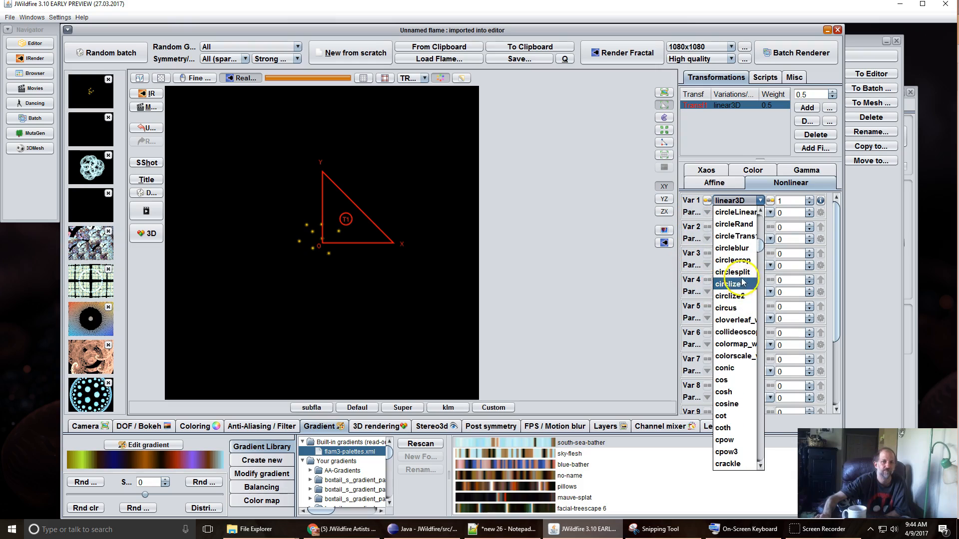
left_click(732, 273)
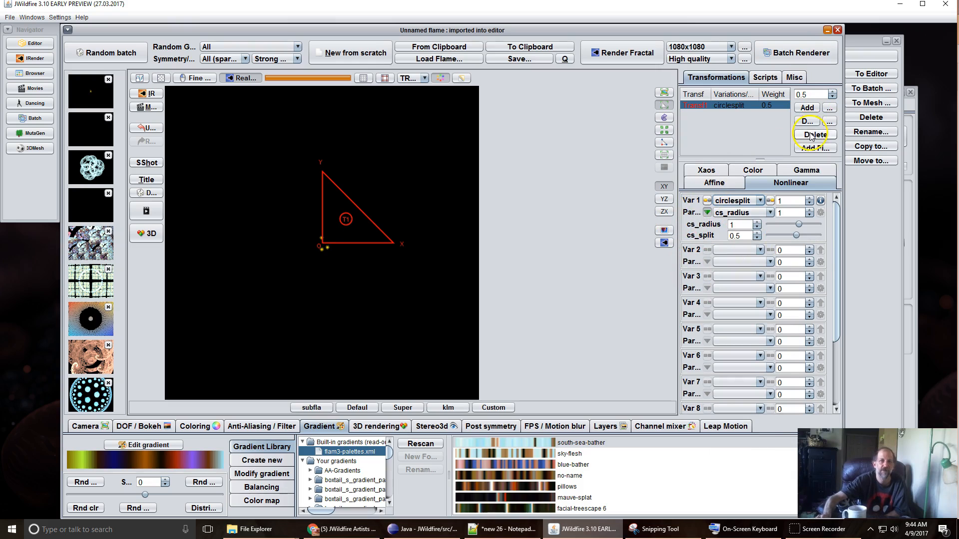
left_click(792, 198)
type("0.5")
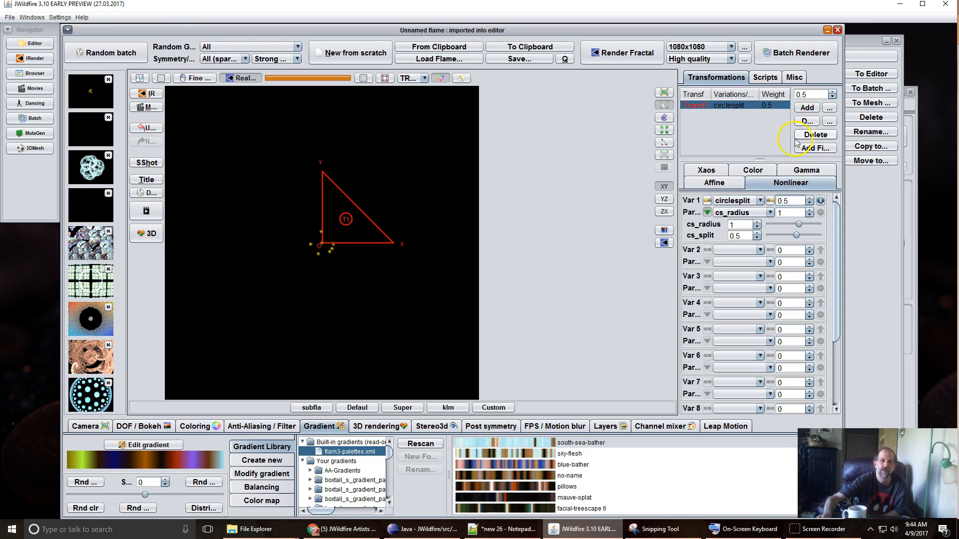
Duplicate the circlesplit transform three times to get four identical transforms
left_click(802, 123)
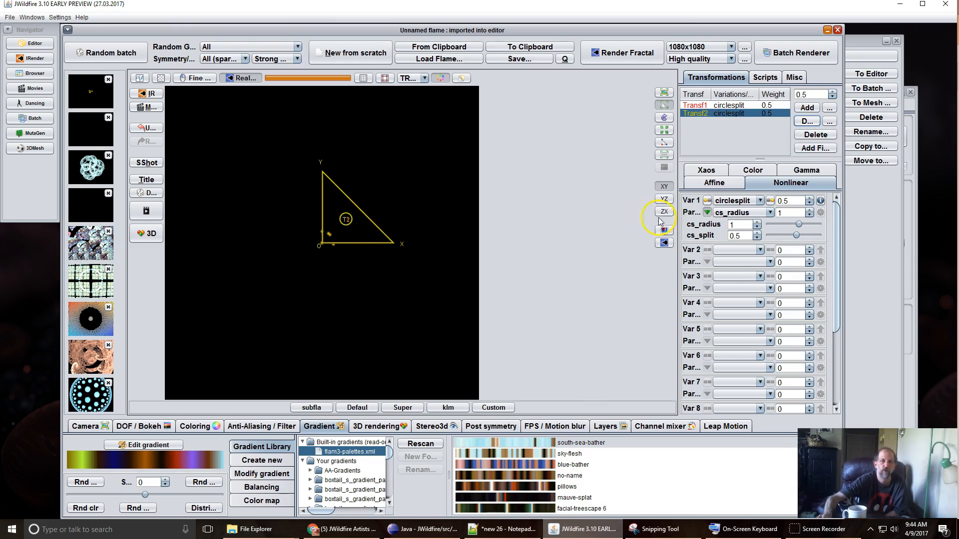
left_click(711, 183)
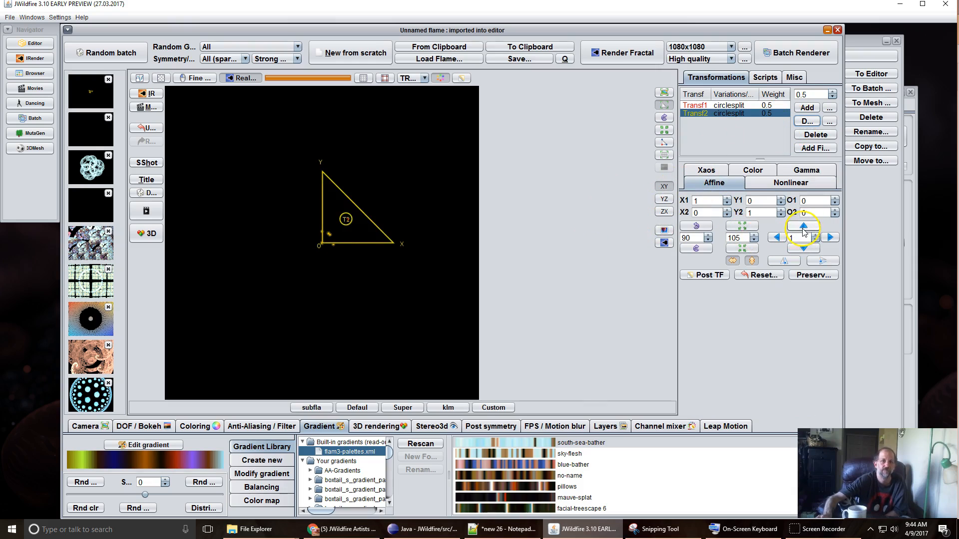
left_click(812, 128)
left_click(812, 127)
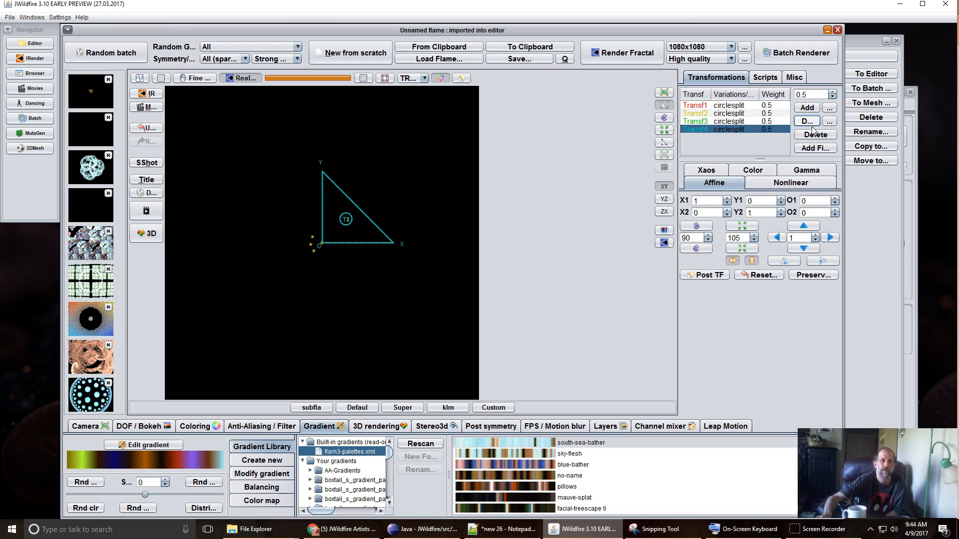
Move the fourth transform to O1 1 and O2 -1, and the first transform to O1 1 and O2 1
left_click(803, 226)
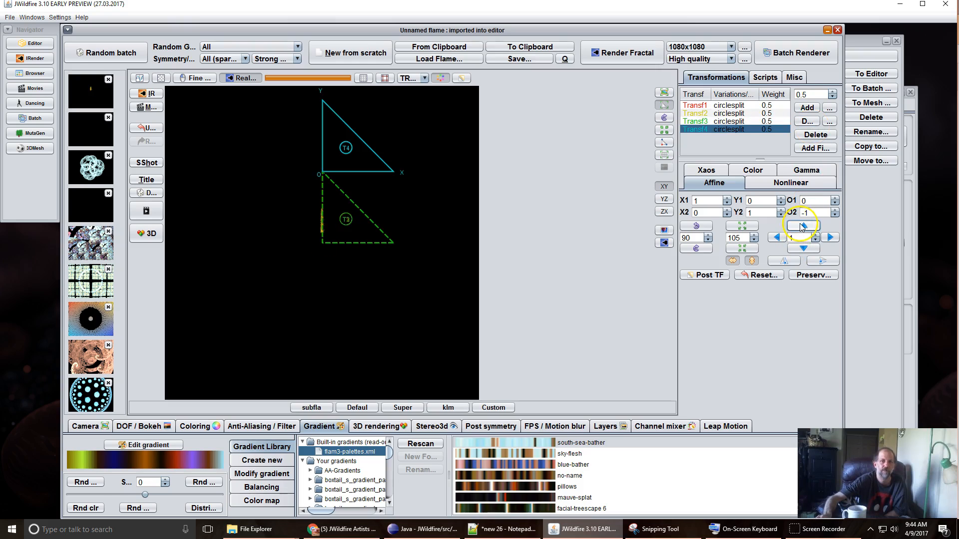
left_click(831, 238)
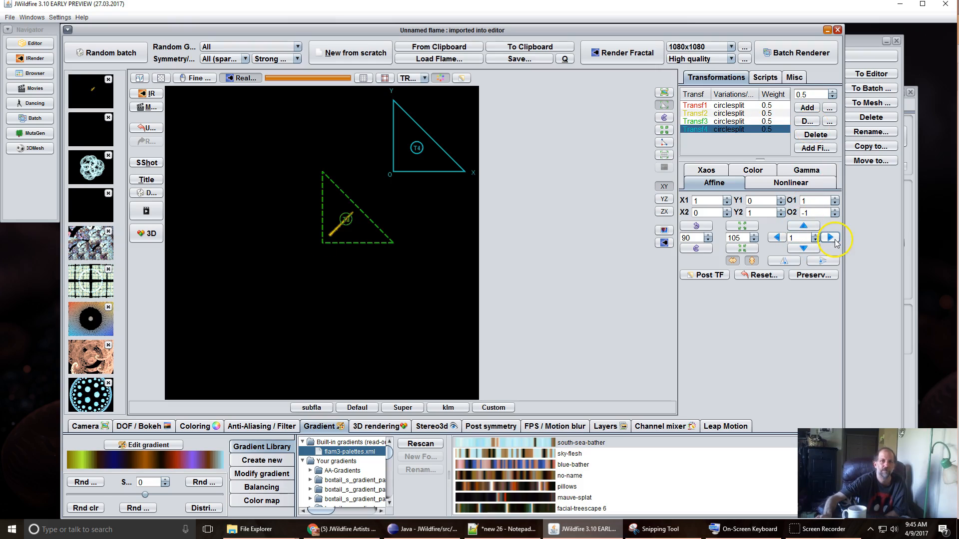
left_click(729, 106)
left_click(799, 248)
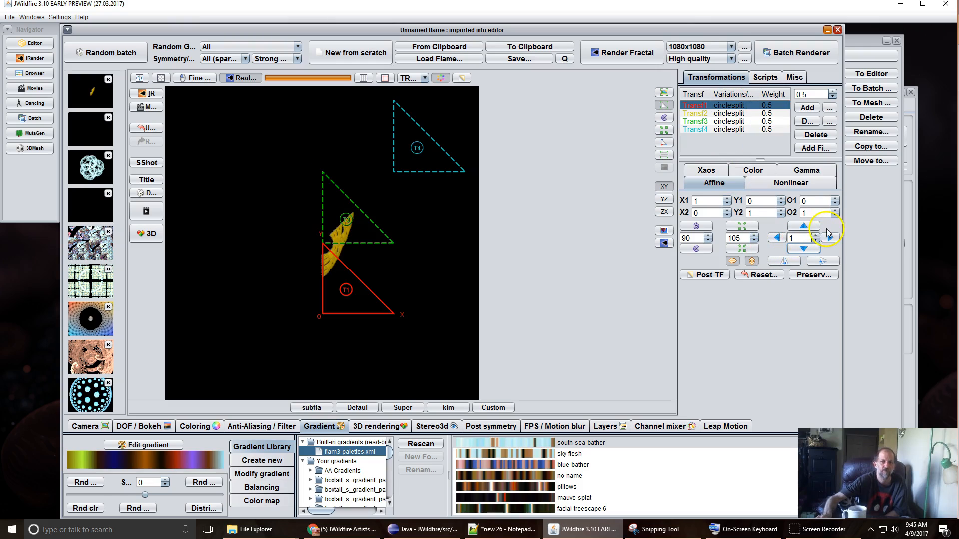
left_click(831, 238)
Move the second transform to O1 -1 and O2 1, and the third transform to O1 -1 and O2 -1
left_click(700, 113)
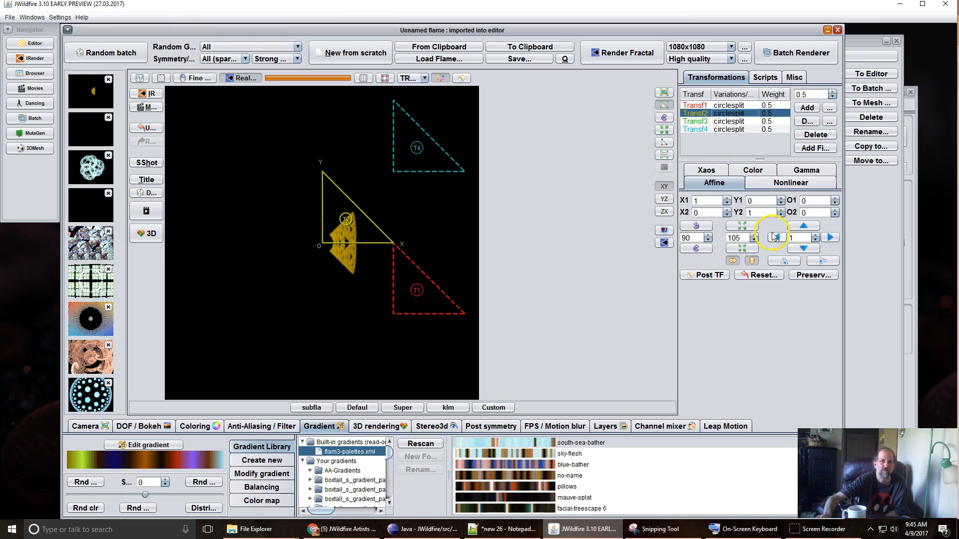
left_click(774, 237)
left_click(809, 247)
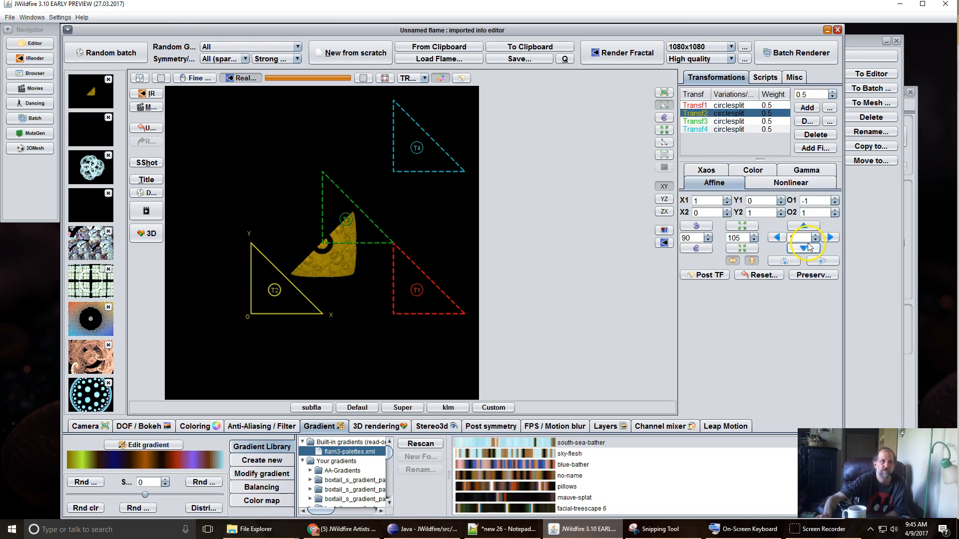
left_click(740, 121)
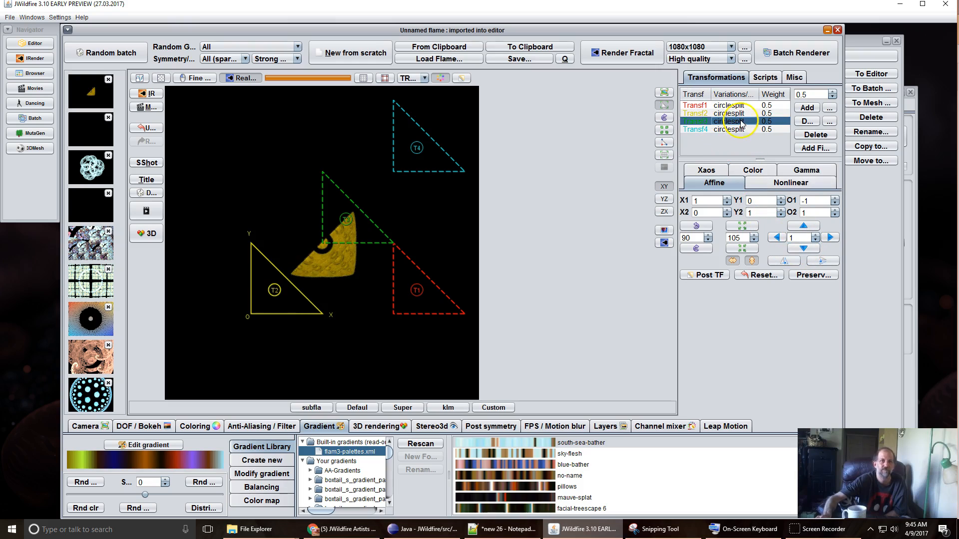
left_click(803, 228)
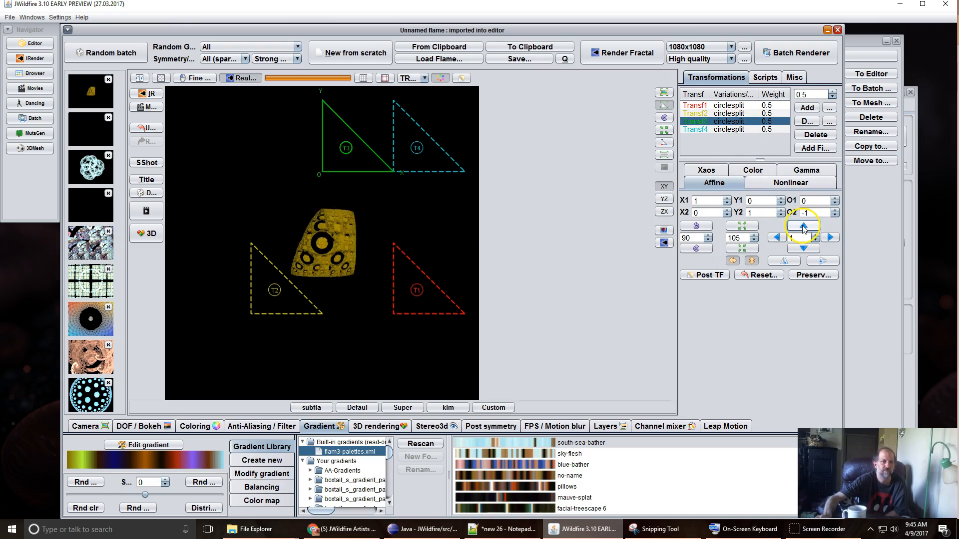
left_click(773, 243)
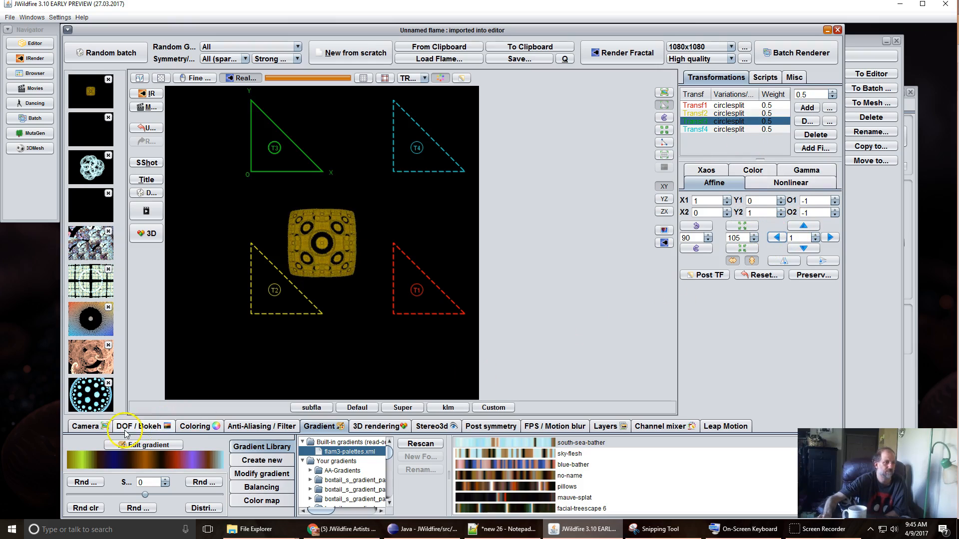
Raise the camera's pixels per unit to about 207.6 so the flame fills the frame
left_click(99, 427)
left_click_drag(311, 483, 507, 452)
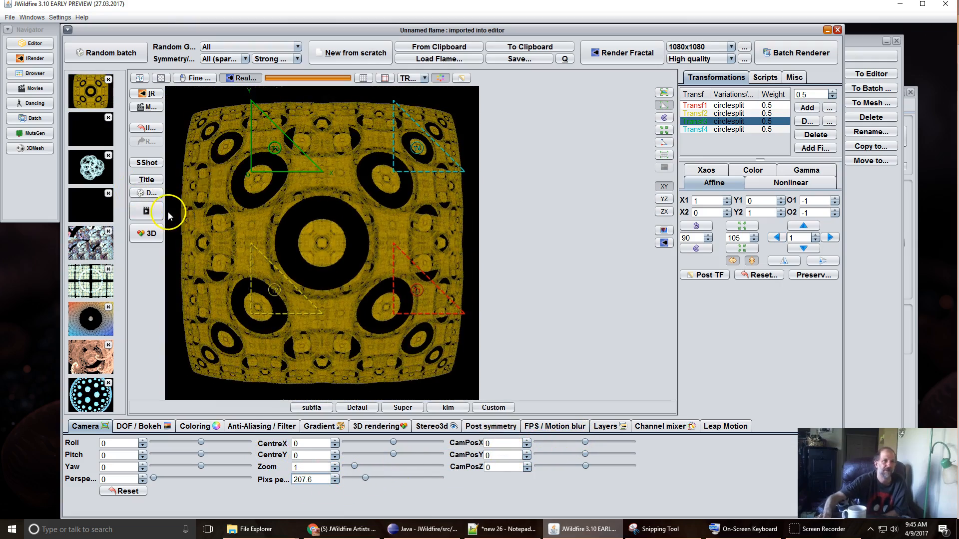
Apply the MELONS gradient from the first boxtail gradient collection and randomize the transform colors several times
left_click(308, 425)
left_click(350, 480)
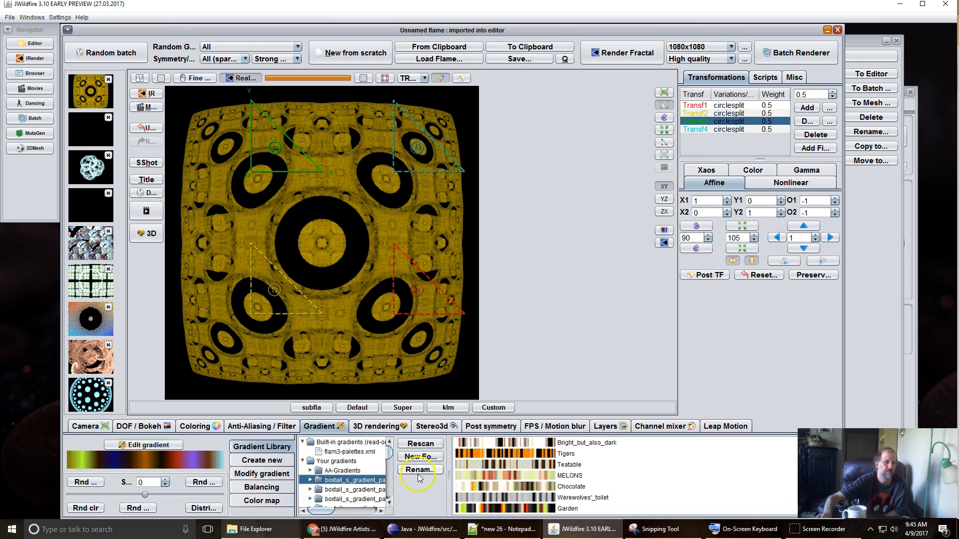
left_click(484, 478)
left_click(84, 508)
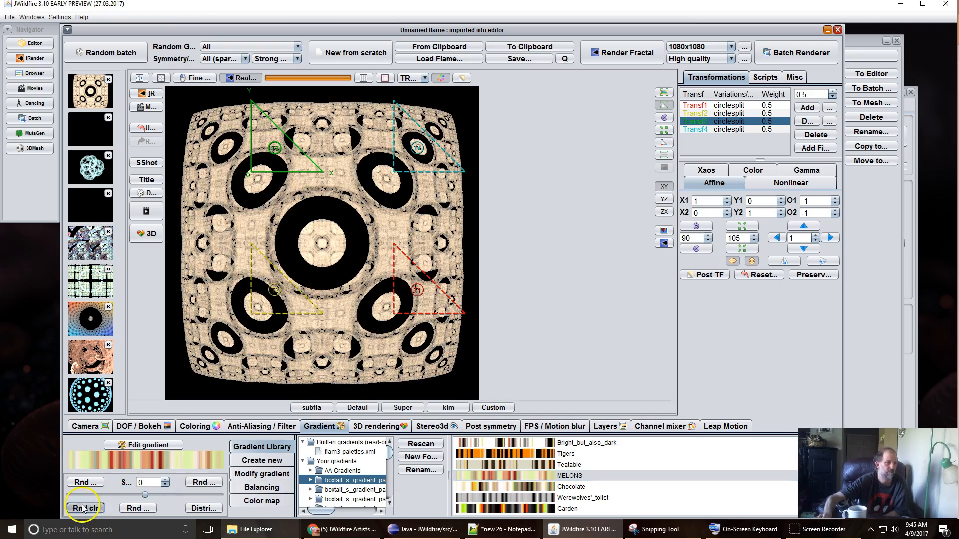
left_click(84, 508)
left_click(84, 508)
left_click(84, 508)
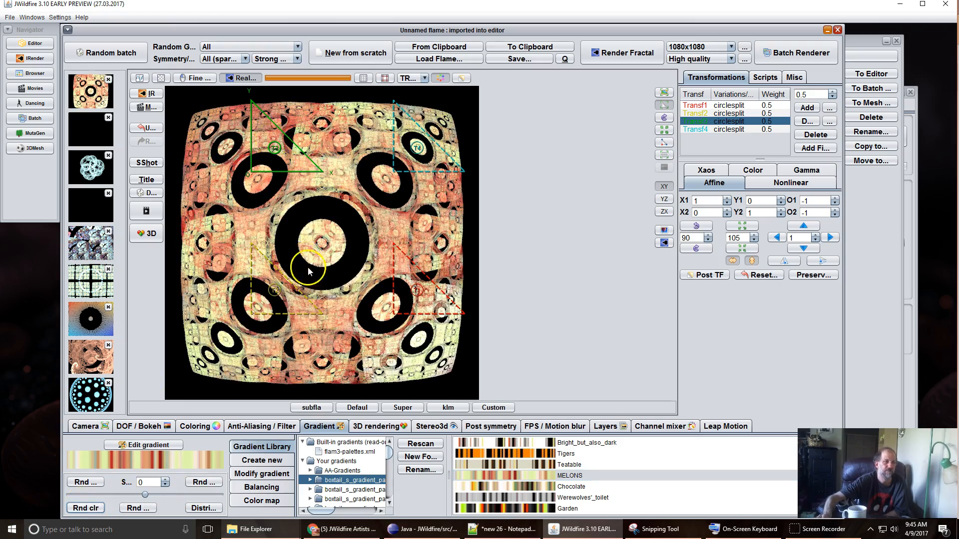
Try other circlesplit parameters on the first transform: cs_radius 0.08, then cs_split about -1.728 and cs_radius about -2.088
left_click(732, 106)
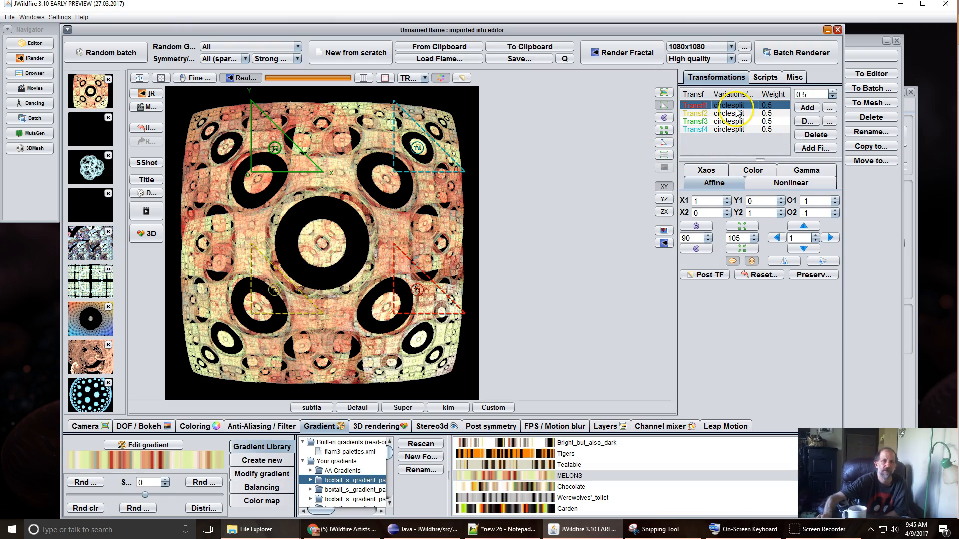
left_click(790, 183)
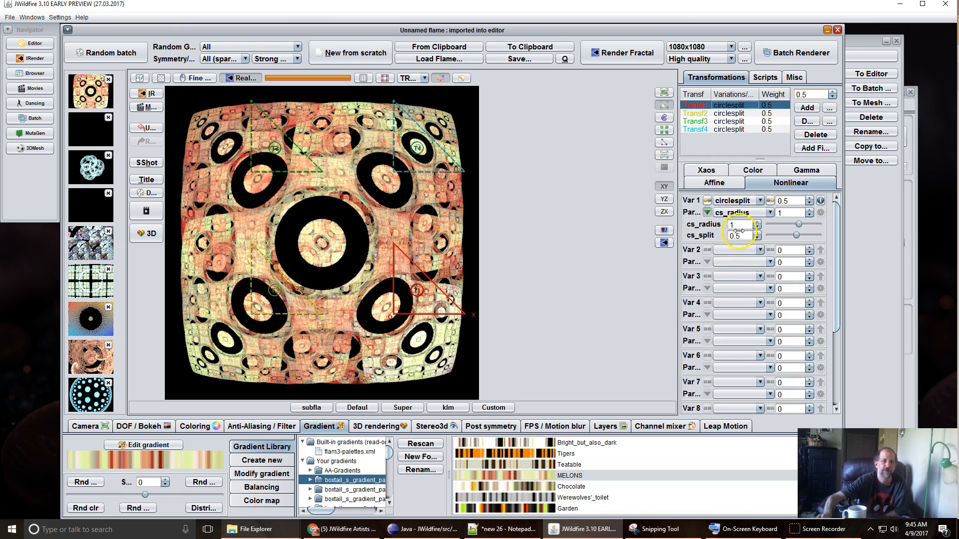
left_click(741, 225)
type("0.08")
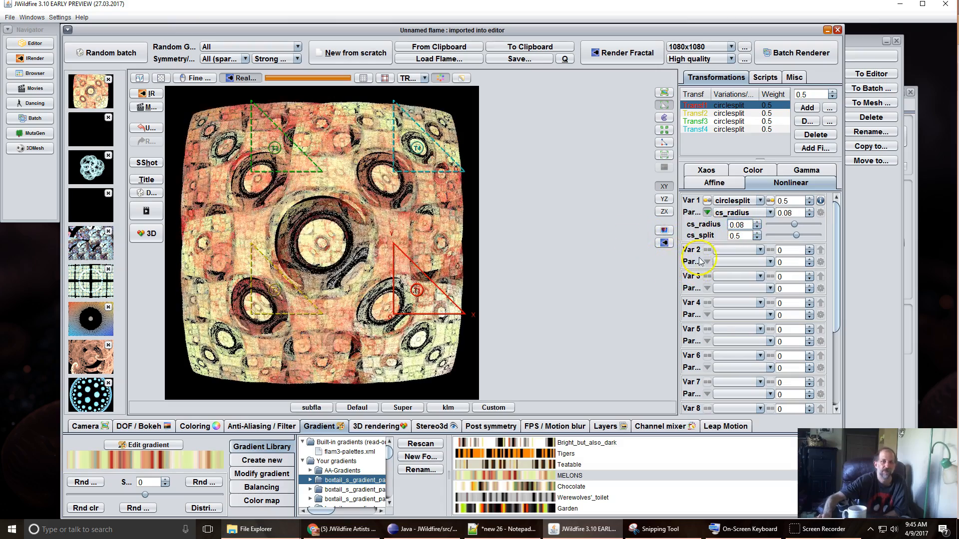
left_click_drag(739, 237, 461, 181)
left_click_drag(744, 225, 487, 215)
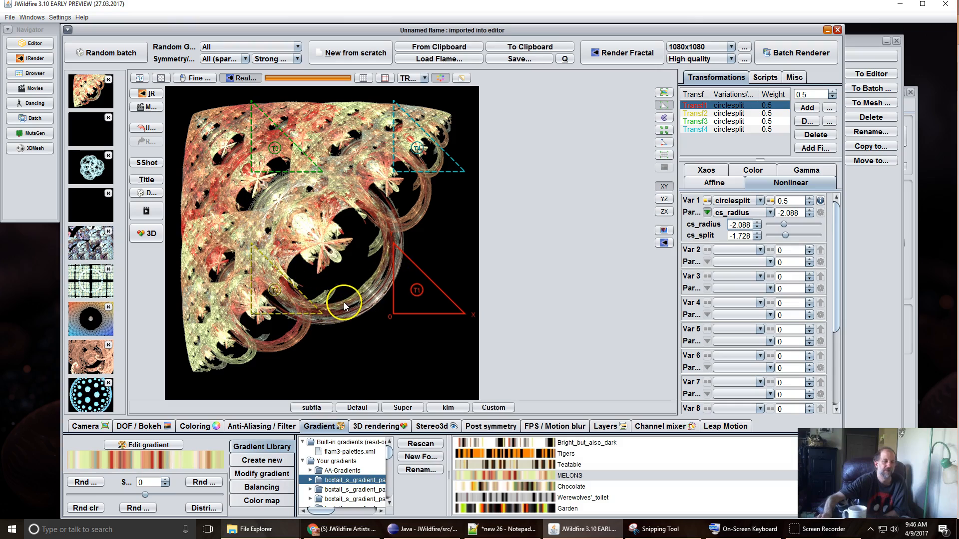
Try the first transform's triangle shrunk to about 0.742 and shifted to O1 about 0.355 and O2 about 0.804
left_click_drag(420, 298, 418, 276)
left_click_drag(469, 331, 377, 285)
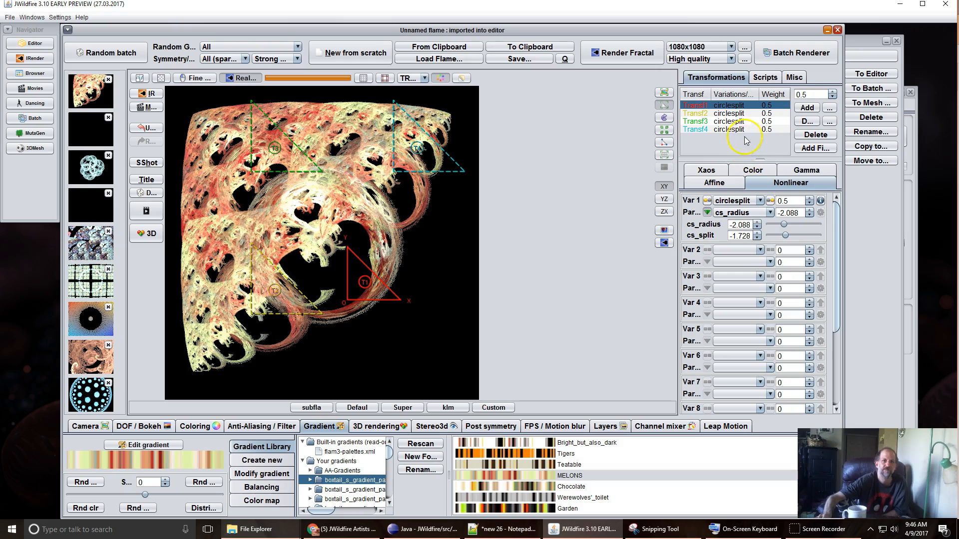
left_click(709, 183)
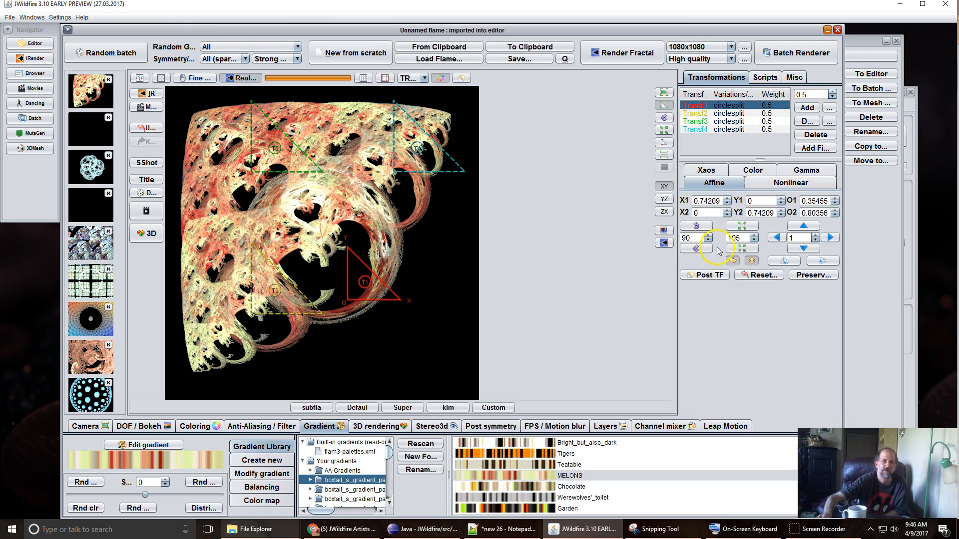
Reset the first transform's affine values and move it back to O1 1 and O2 1
left_click(753, 275)
left_click(830, 238)
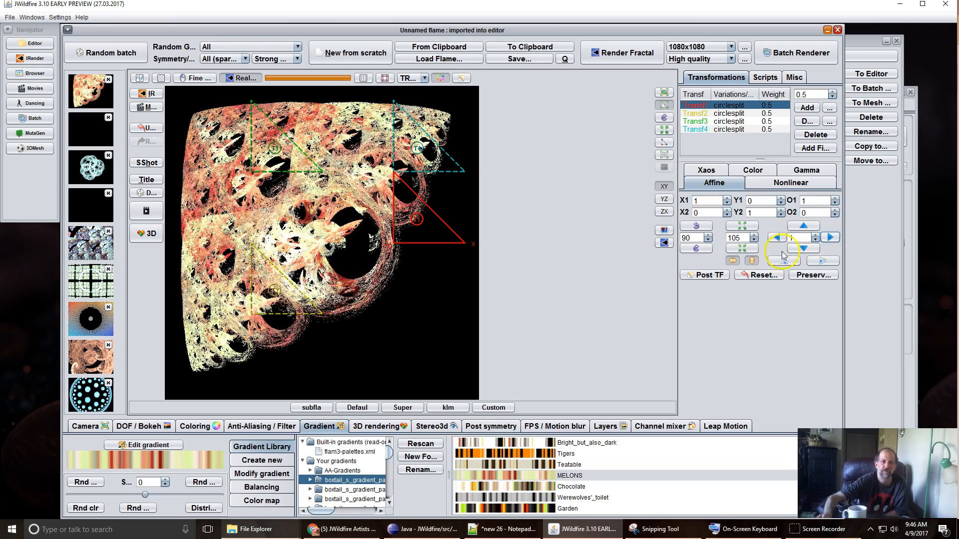
left_click(802, 248)
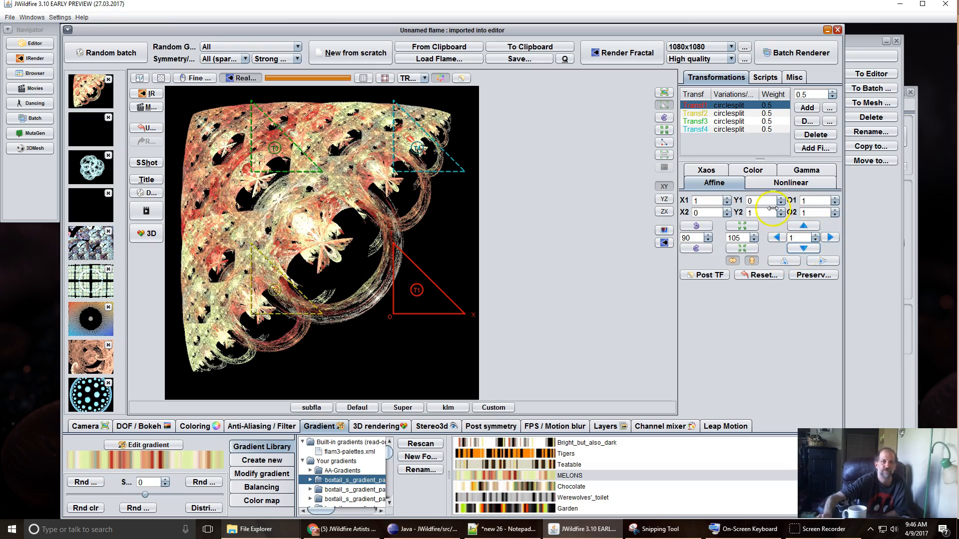
Switch the first transform's variation to circlecrop and back to circlesplit to restore the default circlesplit parameters
left_click(776, 187)
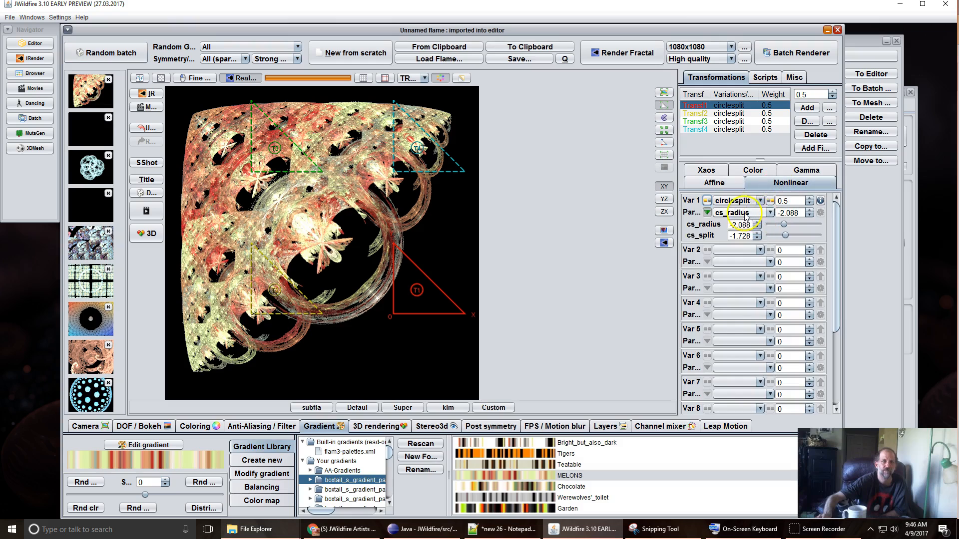
left_click(733, 201)
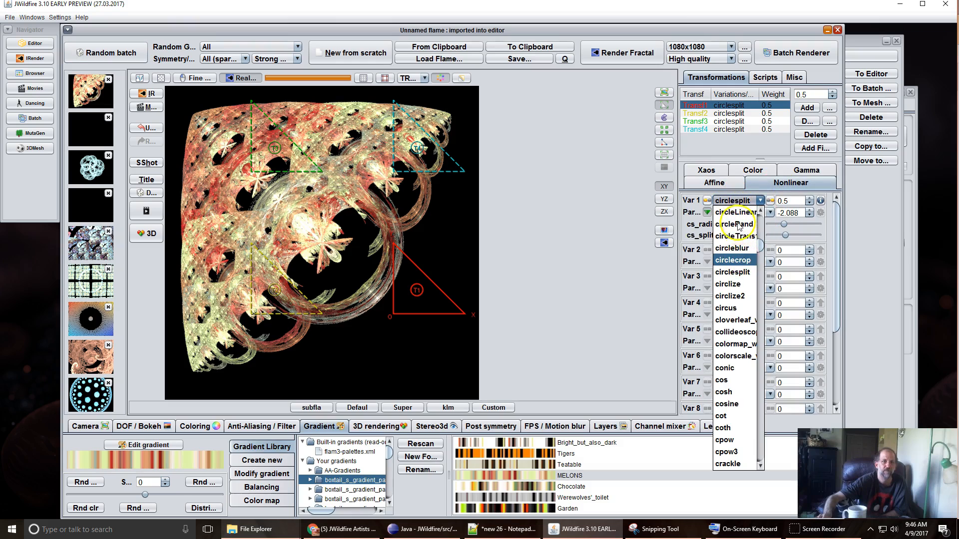
left_click(742, 261)
left_click(733, 201)
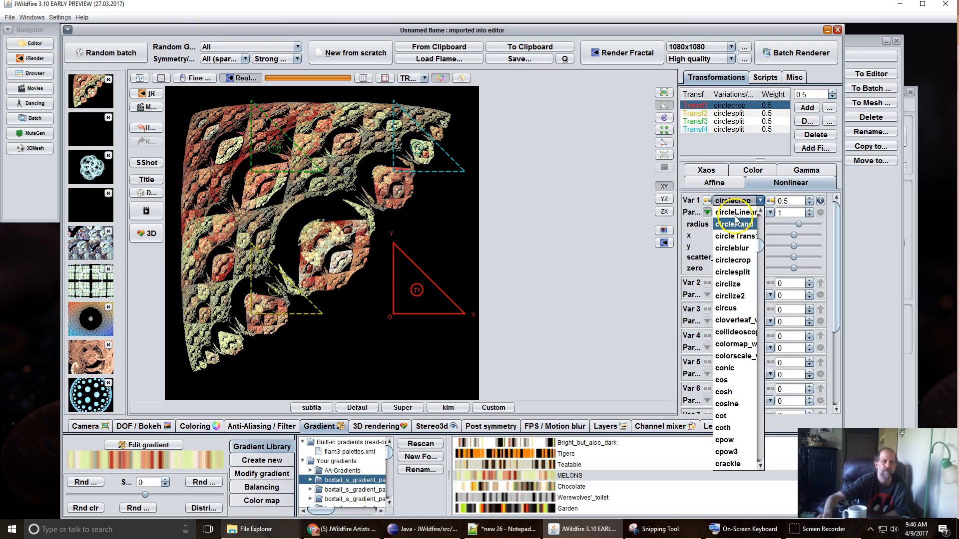
left_click(734, 273)
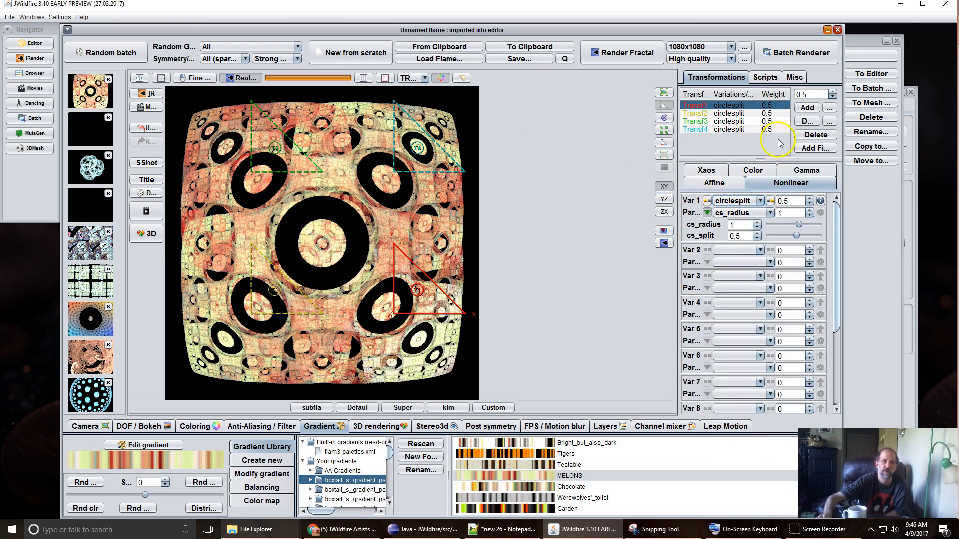
Add a fifth transform and set its first variation to circlecrop
left_click(807, 108)
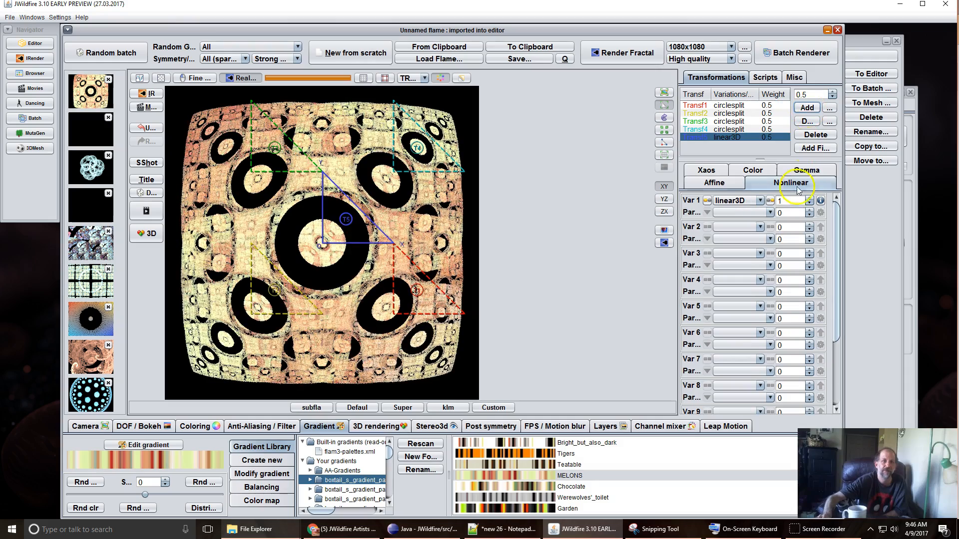
left_click(737, 201)
scroll(737, 245, "up", 15)
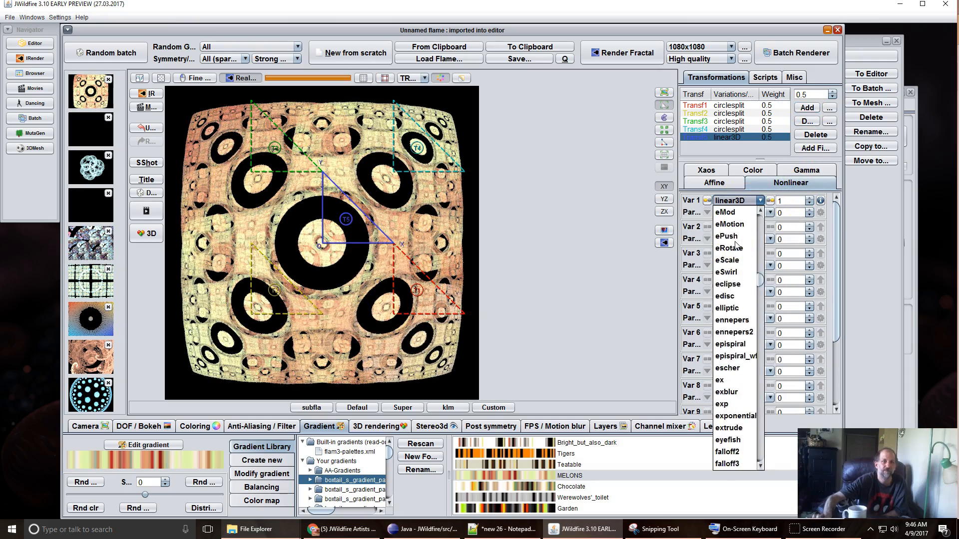
scroll(736, 244, "up", 11)
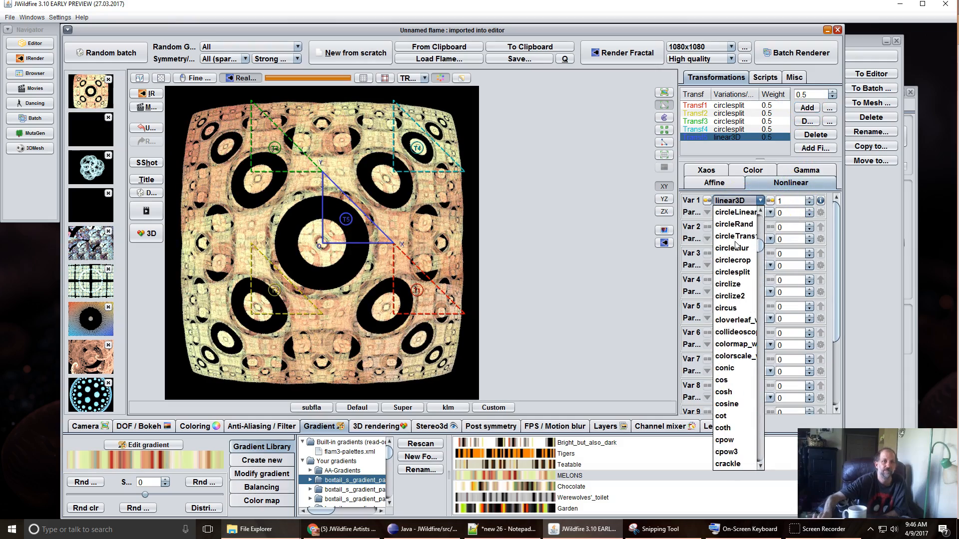
scroll(735, 246, "up", 2)
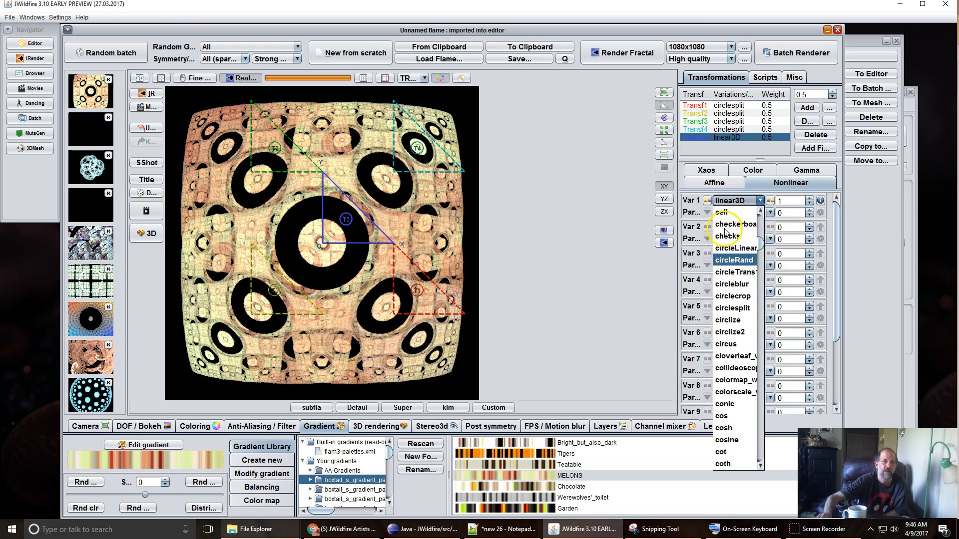
left_click(733, 297)
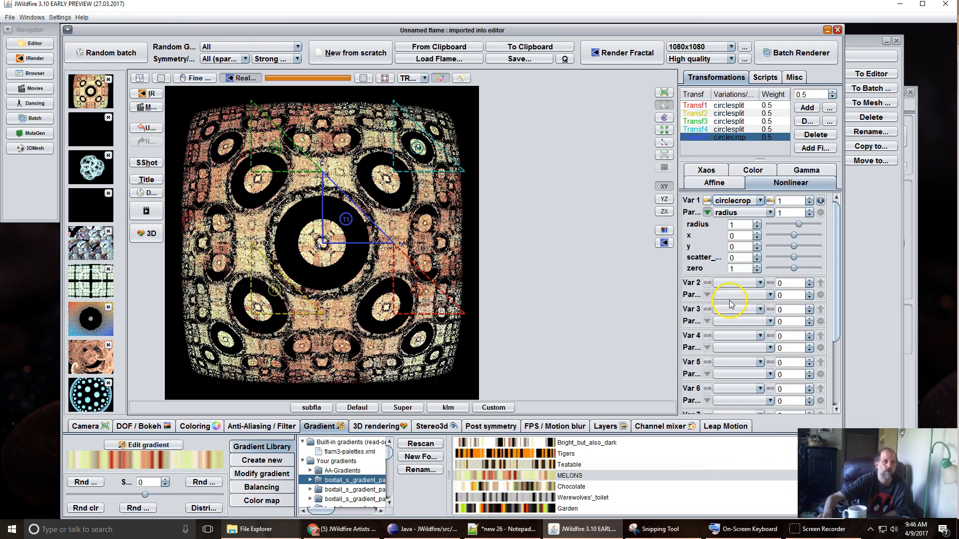
Set the fifth transform's circlecrop radius to about -0.592, scatter to 0.372 and zero to 0.208, with a variation amount of 0.756
left_click_drag(741, 225, 570, 250)
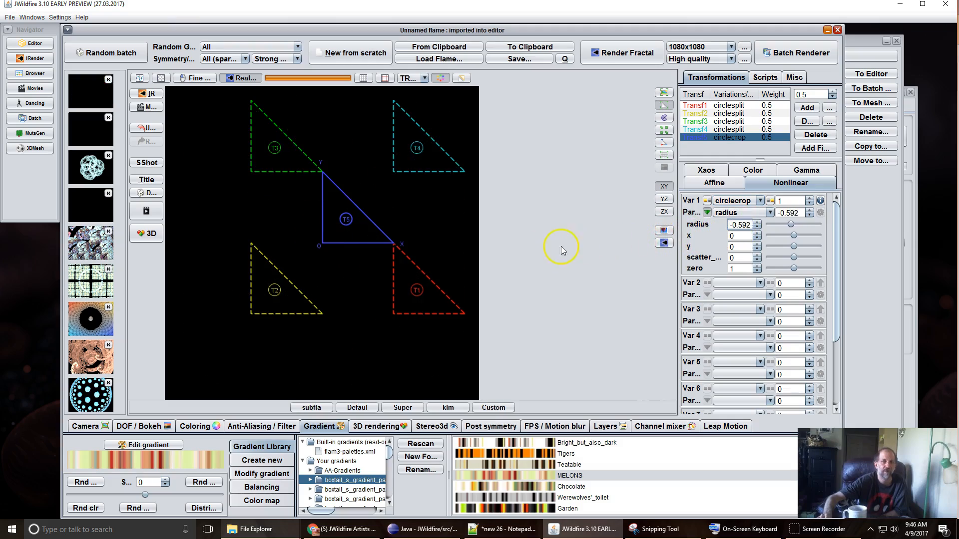
left_click_drag(735, 268, 780, 253)
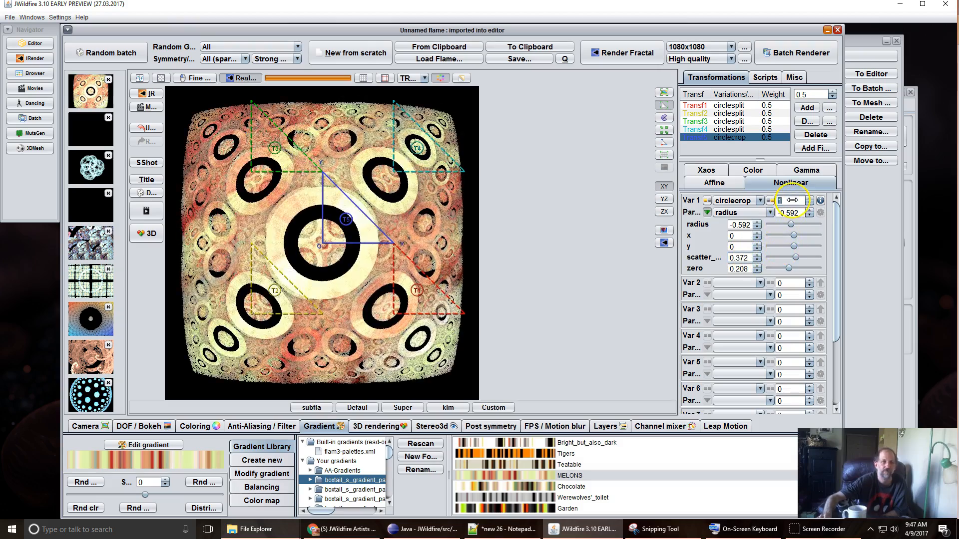
mouse_move(772, 212)
left_mouse_down()
mouse_move(756, 215)
mouse_move(762, 209)
left_mouse_up()
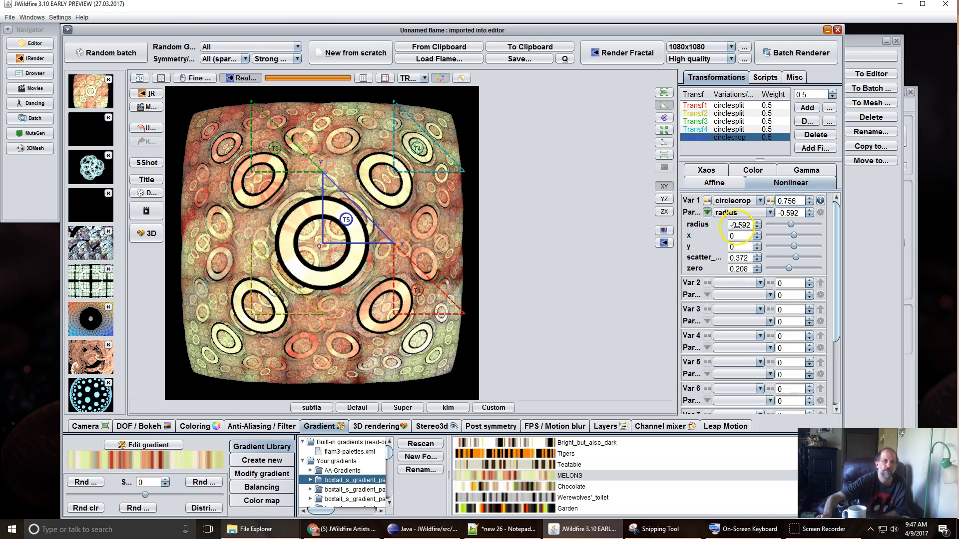
Fine-tune the fifth transform's circlecrop to a radius of about -0.612 and a scatter value of about 0.608
left_click_drag(734, 225, 726, 230)
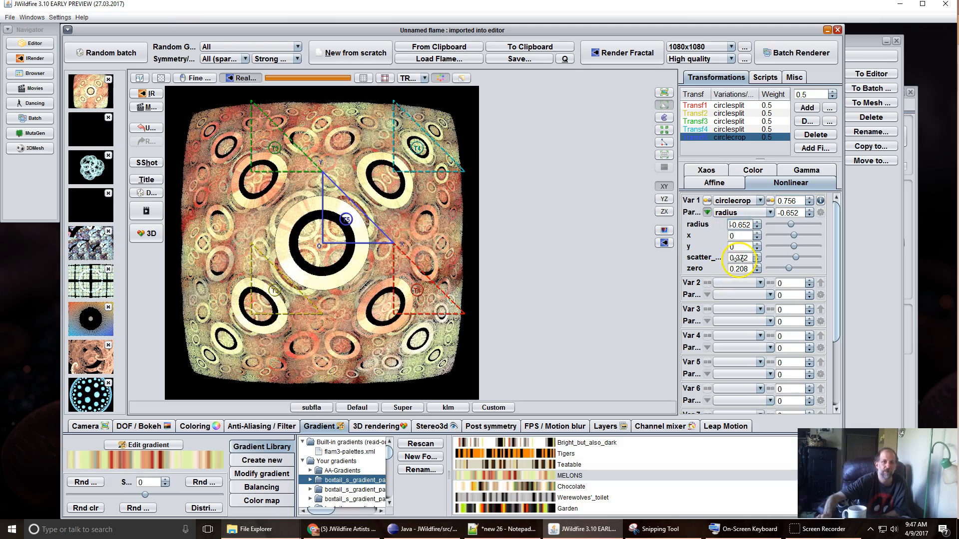
left_click_drag(741, 259, 740, 227)
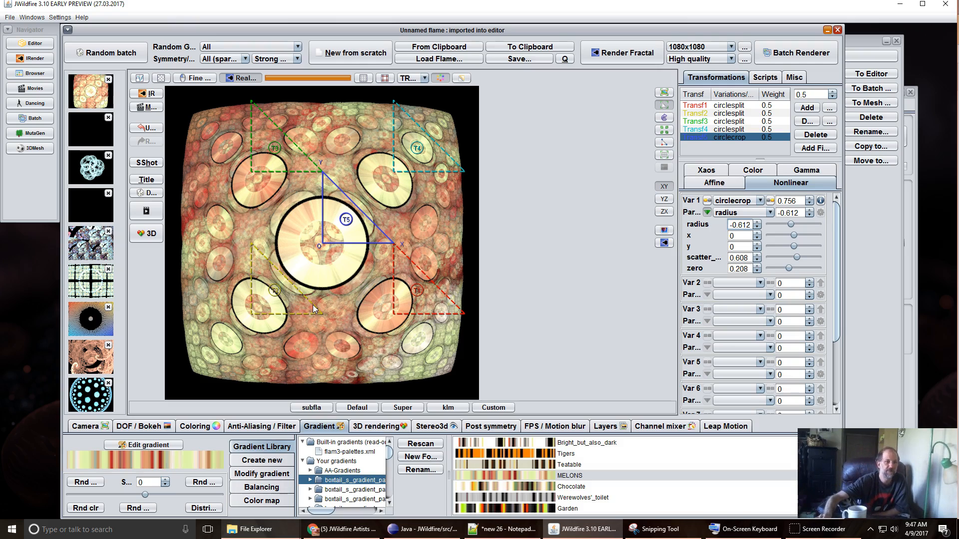
left_click(317, 261)
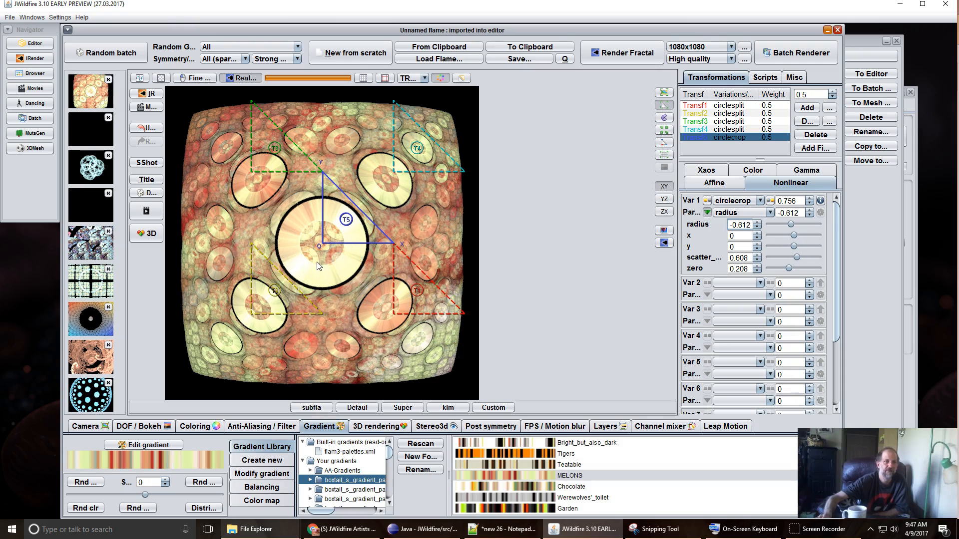